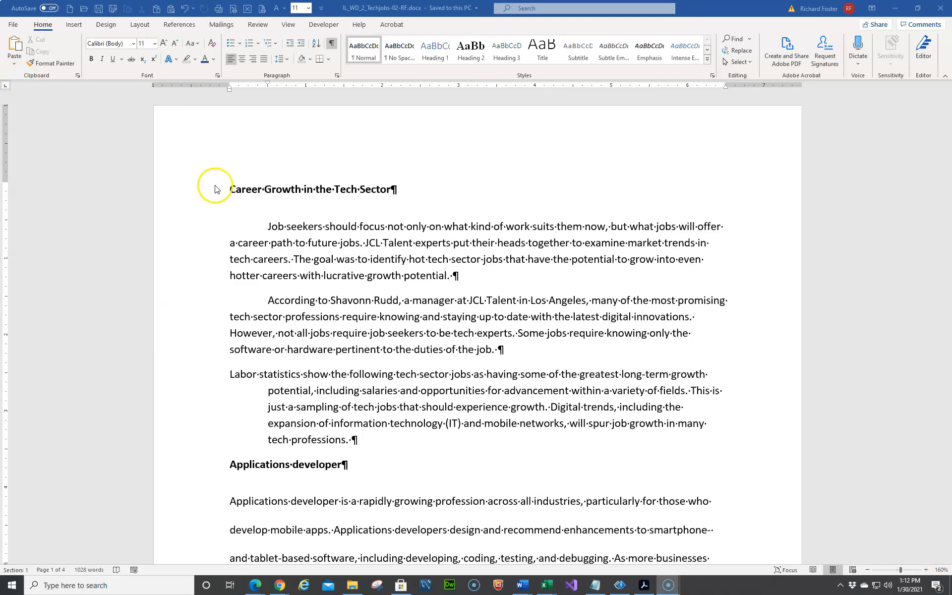
Apply the Title style to the "Career Growth in the Tech Sector" line at the start of the document.
{"action": "left_click", "coordinate": [187, 196]}
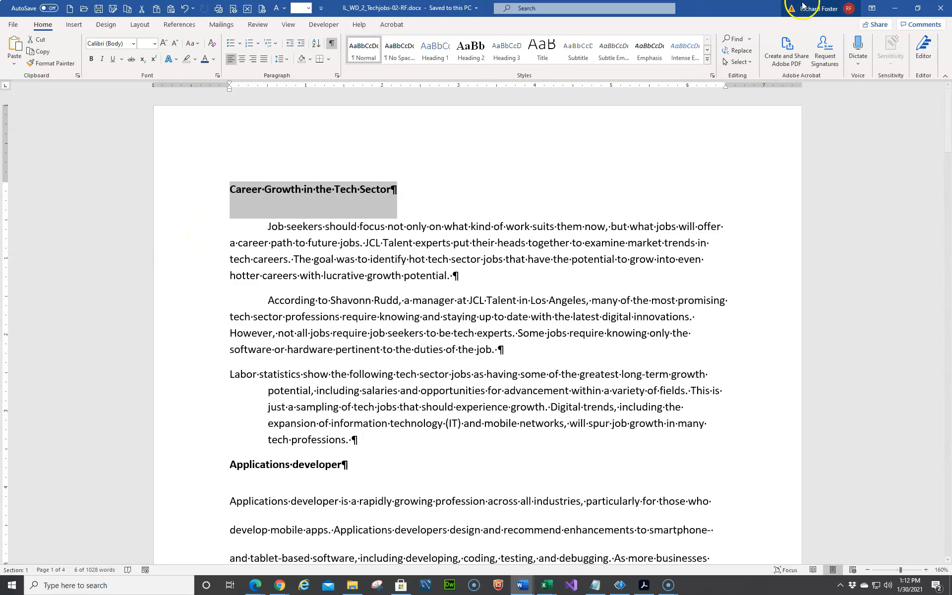
{"action": "left_click", "coordinate": [546, 56]}
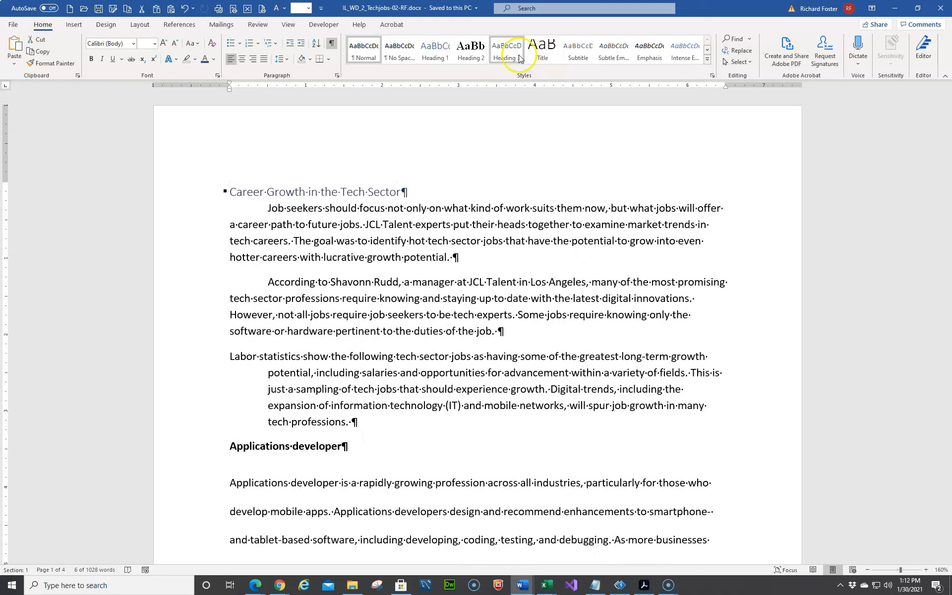
{"action": "left_click", "coordinate": [475, 56]}
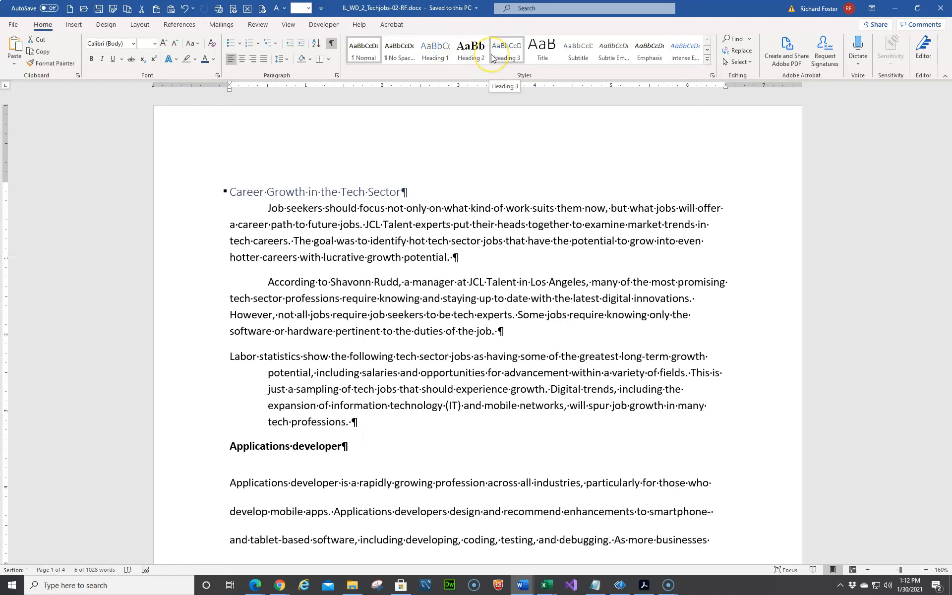
{"action": "left_click", "coordinate": [540, 58]}
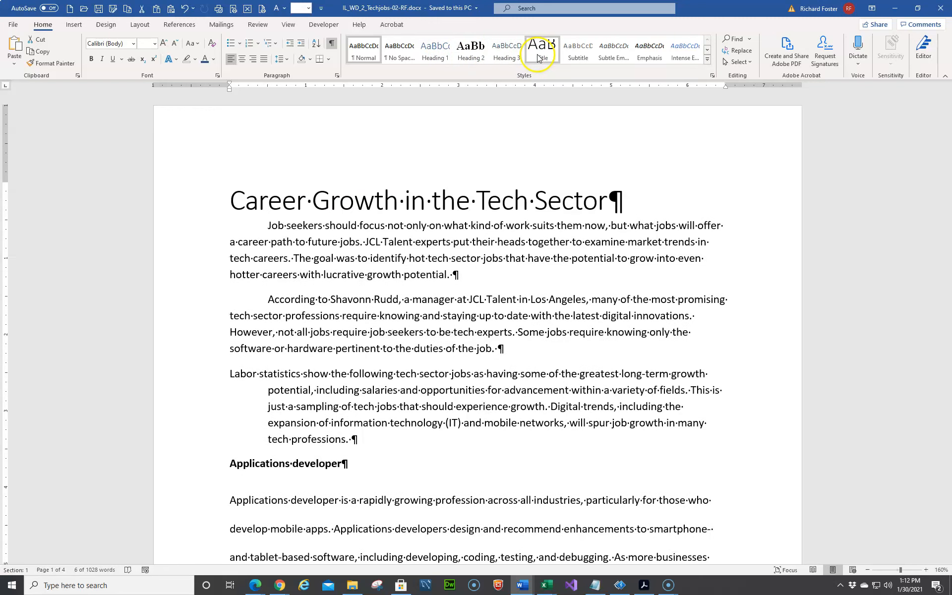
{"action": "left_click", "coordinate": [539, 58]}
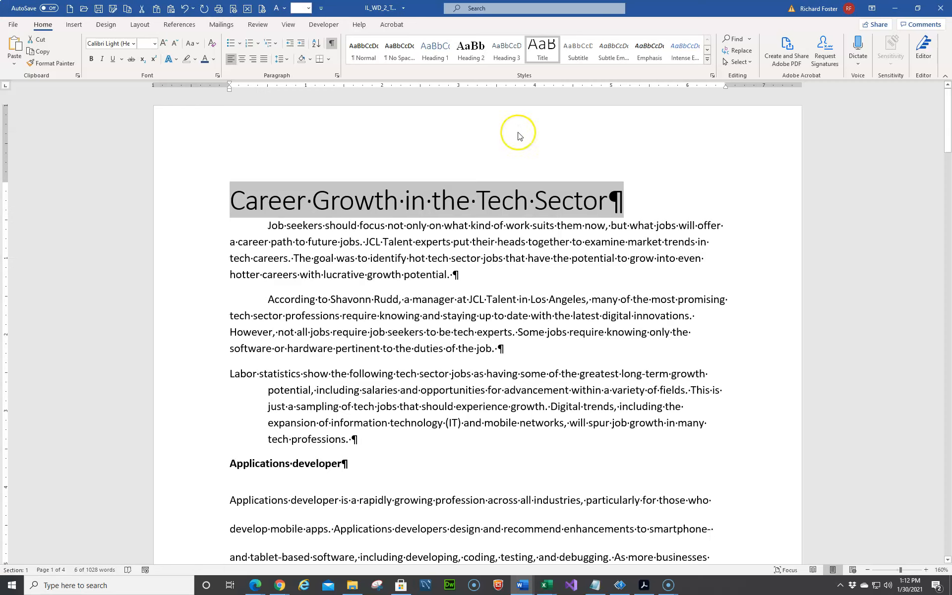
{"action": "left_click", "coordinate": [425, 585]}
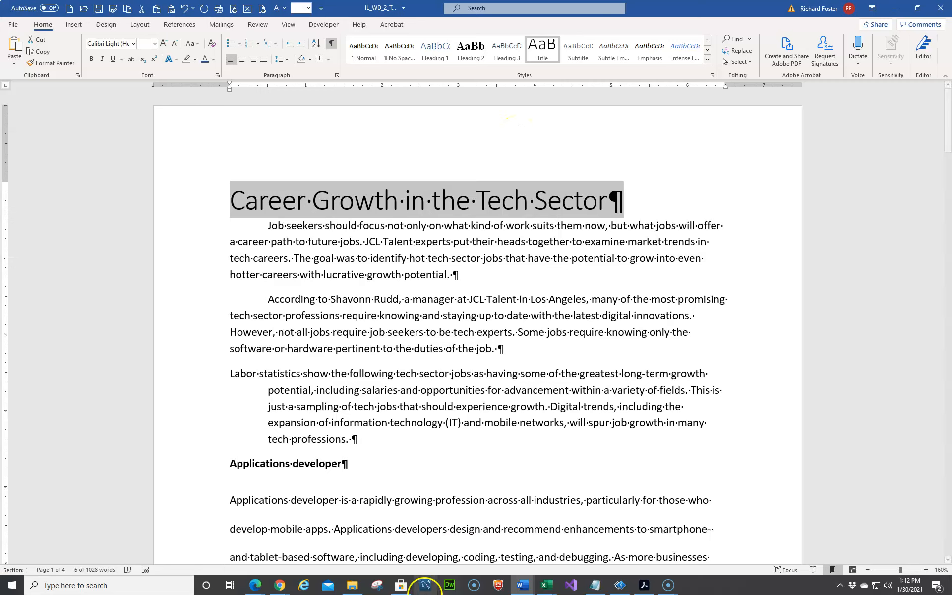
Apply the Heading 1 style to the "Applications developer" and "Business analyst" headings.
{"action": "left_click", "coordinate": [177, 466]}
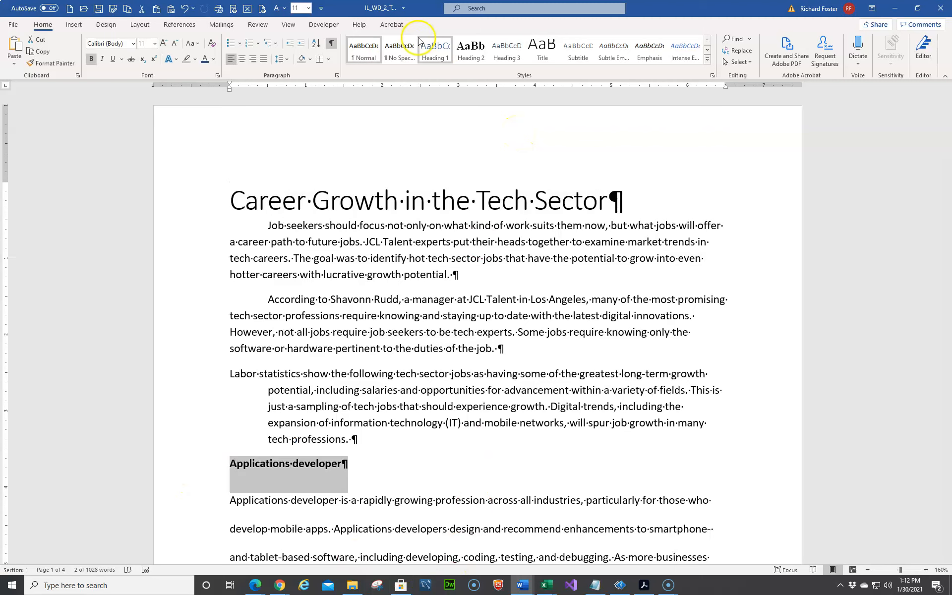
{"action": "left_click", "coordinate": [435, 50]}
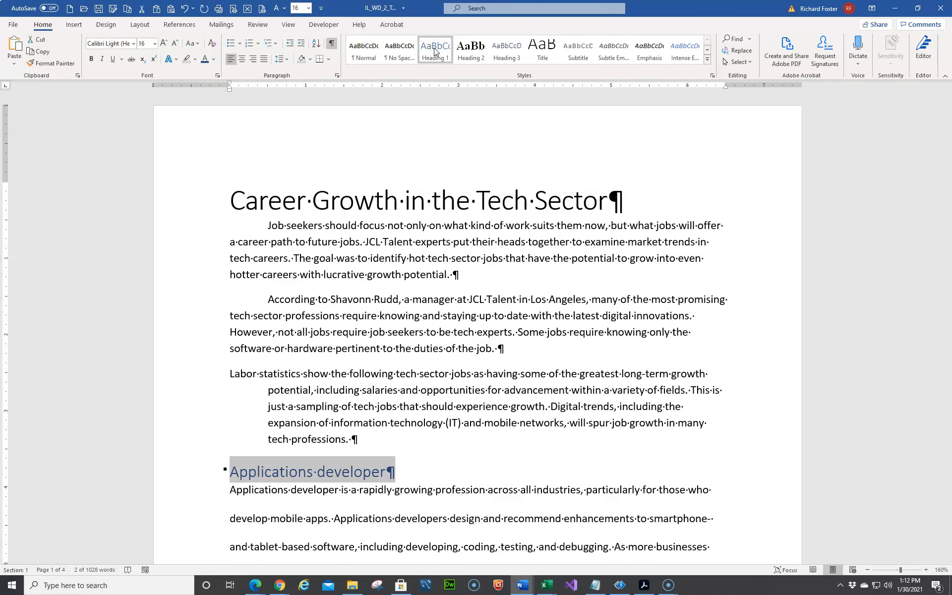
{"action": "left_click", "coordinate": [427, 80]}
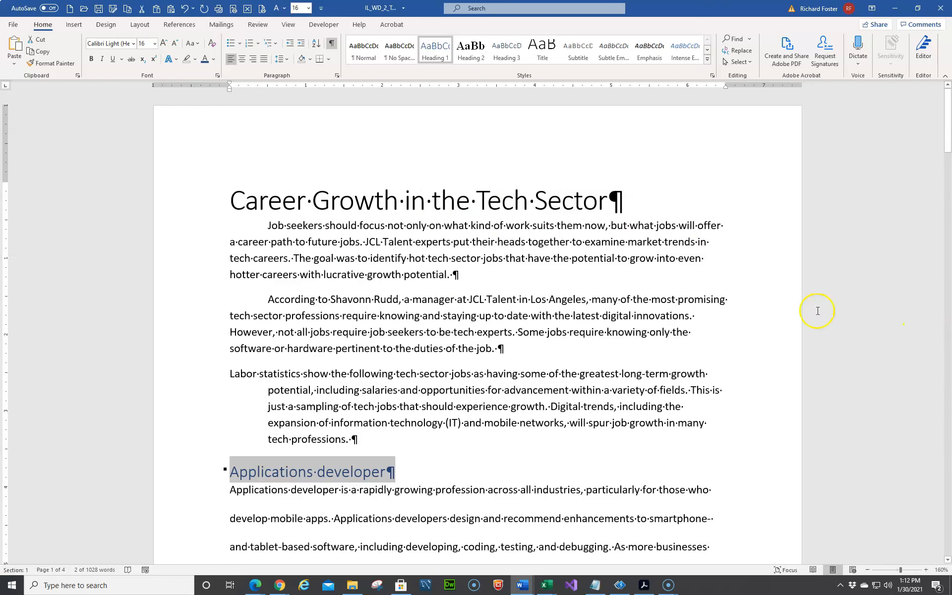
{"action": "scroll", "coordinate": [537, 363], "scroll_direction": "down", "scroll_amount": 8}
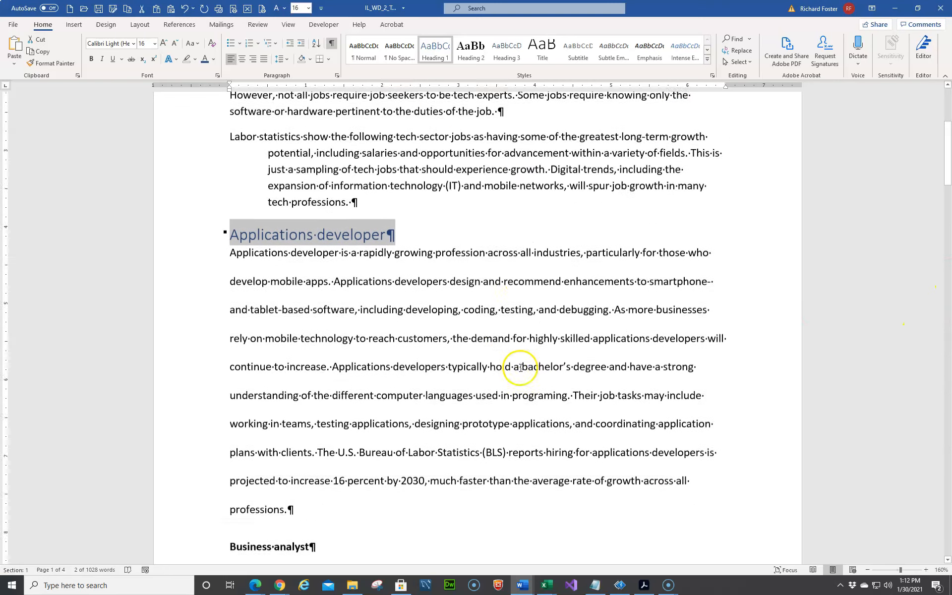
{"action": "left_click", "coordinate": [174, 381]}
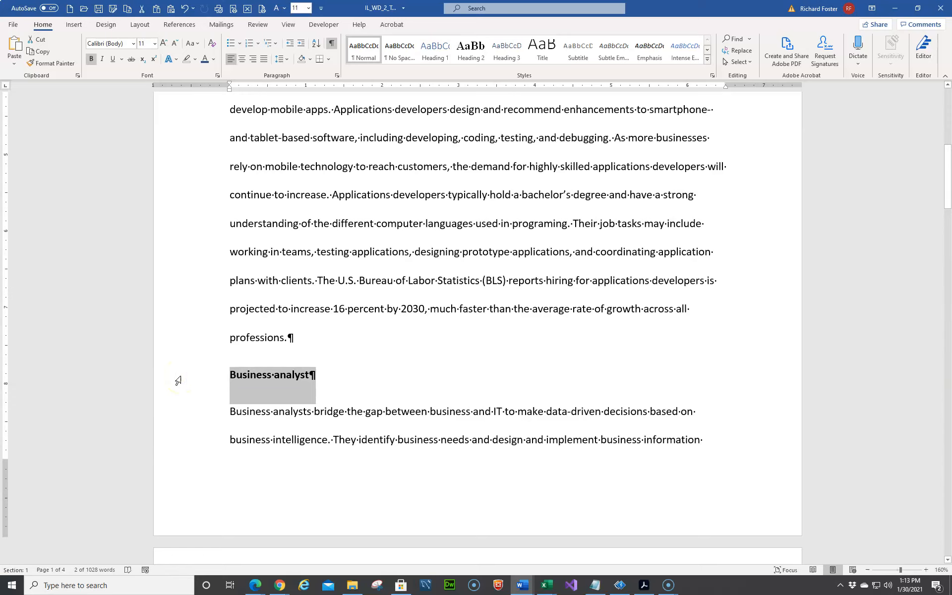
{"action": "left_click", "coordinate": [446, 52]}
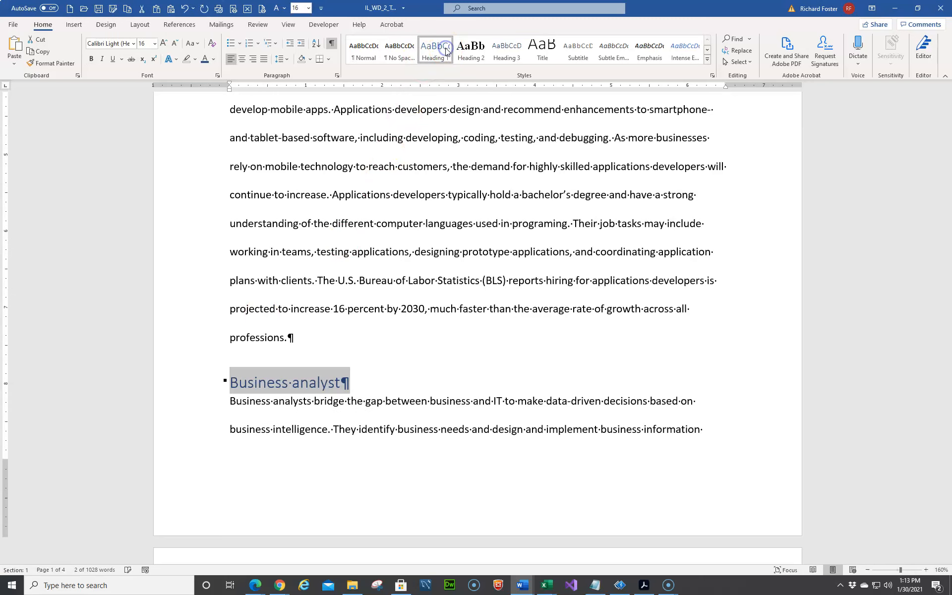
Apply the Heading 1 style to the "Customer service manager" and "Data architect" headings.
{"action": "scroll", "coordinate": [332, 307], "scroll_direction": "down", "scroll_amount": 6}
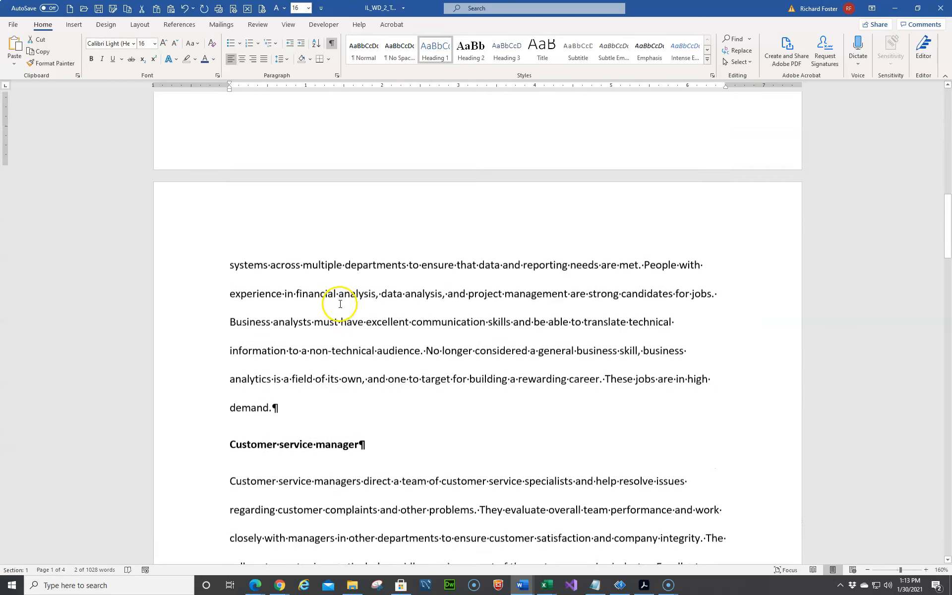
{"action": "scroll", "coordinate": [298, 347], "scroll_direction": "down", "scroll_amount": 2}
{"action": "left_click", "coordinate": [183, 367]}
{"action": "key", "text": "ctrl+alt+1"}
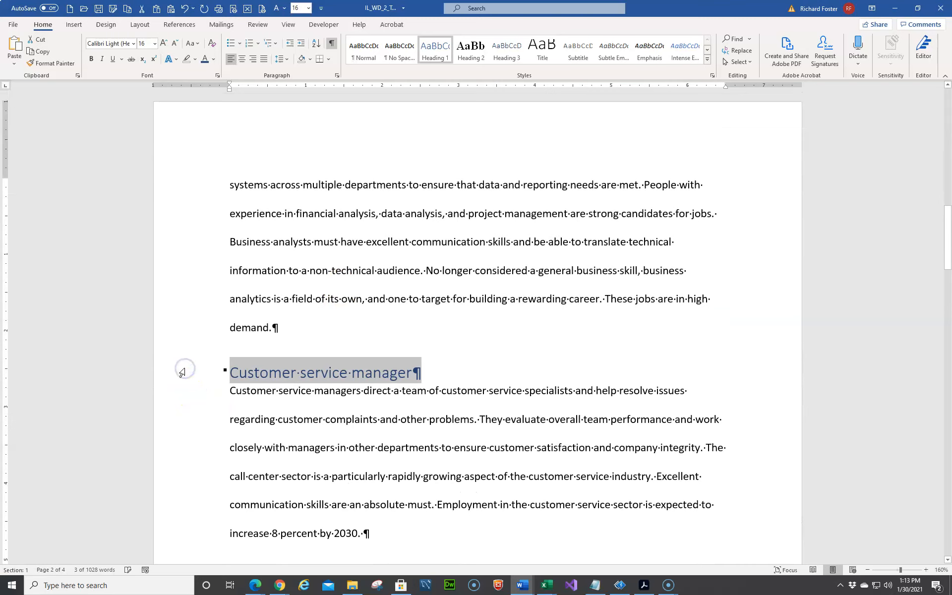
{"action": "scroll", "coordinate": [182, 373], "scroll_direction": "down", "scroll_amount": 3}
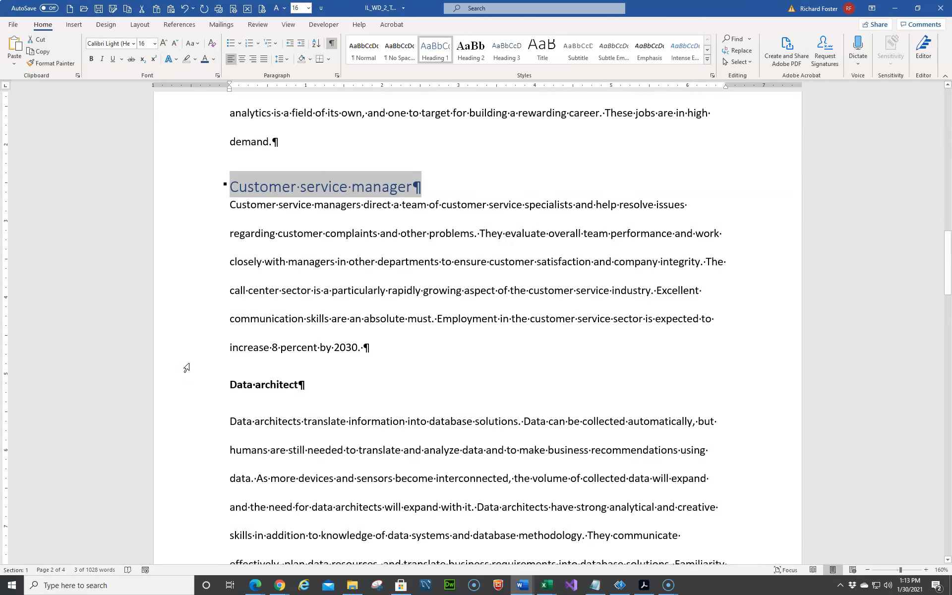
{"action": "left_click", "coordinate": [178, 389]}
{"action": "key", "text": "ctrl+alt+1"}
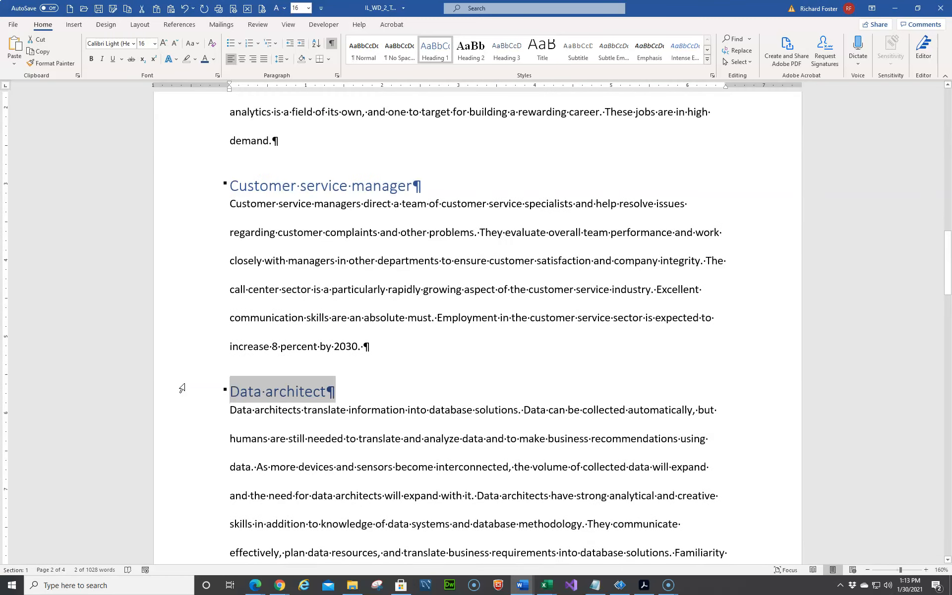
Apply the Heading 1 style to the job heading that follows the Data architect section and to "Digital strategist".
{"action": "scroll", "coordinate": [189, 382], "scroll_direction": "down", "scroll_amount": 4}
{"action": "left_click", "coordinate": [187, 387]}
{"action": "key", "text": "ctrl+alt+1"}
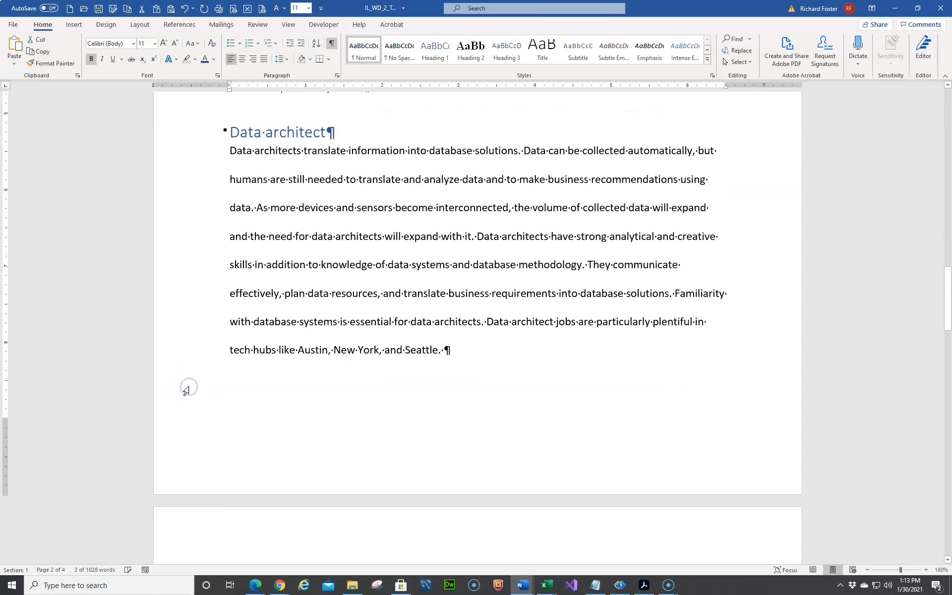
{"action": "scroll", "coordinate": [188, 388], "scroll_direction": "down", "scroll_amount": 5}
{"action": "scroll", "coordinate": [196, 386], "scroll_direction": "down", "scroll_amount": 3}
{"action": "left_click", "coordinate": [185, 377]}
{"action": "key", "text": "ctrl+alt+1"}
Apply the Heading 1 style to the "Intelligence analyst" and "Member services/enrollment manager" headings.
{"action": "scroll", "coordinate": [184, 379], "scroll_direction": "down", "scroll_amount": 4}
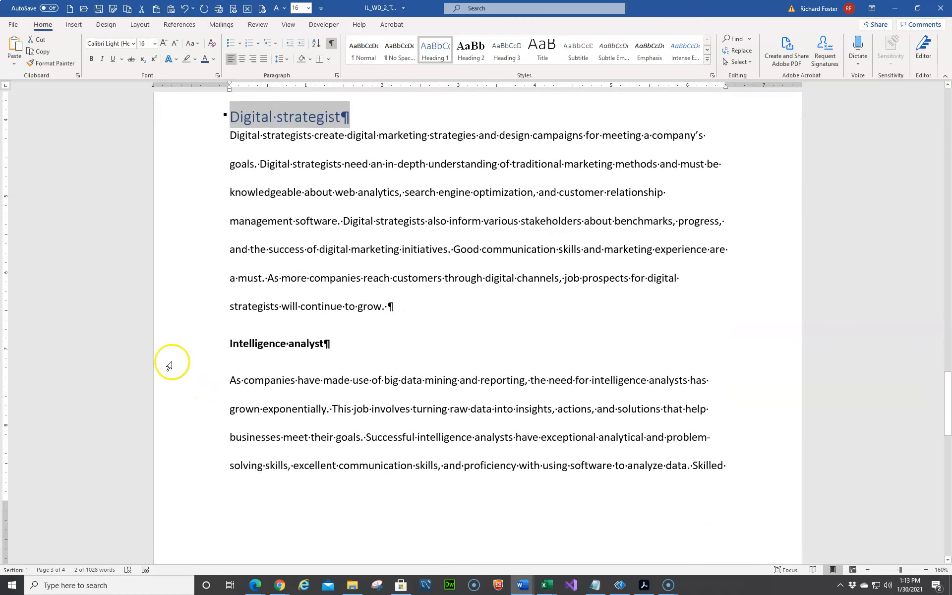
{"action": "left_click", "coordinate": [170, 350]}
{"action": "key", "text": "ctrl+alt+1"}
{"action": "scroll", "coordinate": [179, 352], "scroll_direction": "down", "scroll_amount": 5}
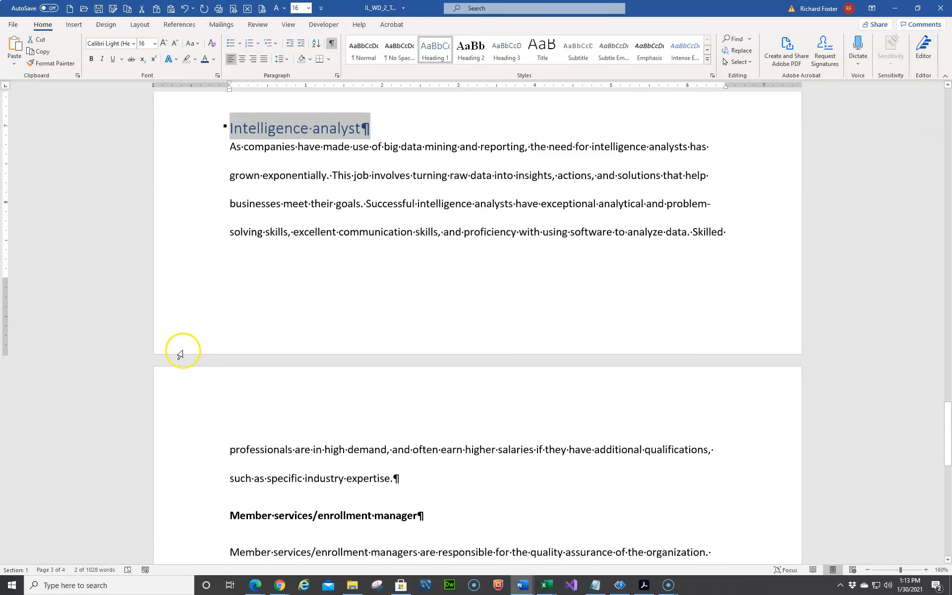
{"action": "left_click", "coordinate": [173, 407]}
{"action": "key", "text": "ctrl+alt+1"}
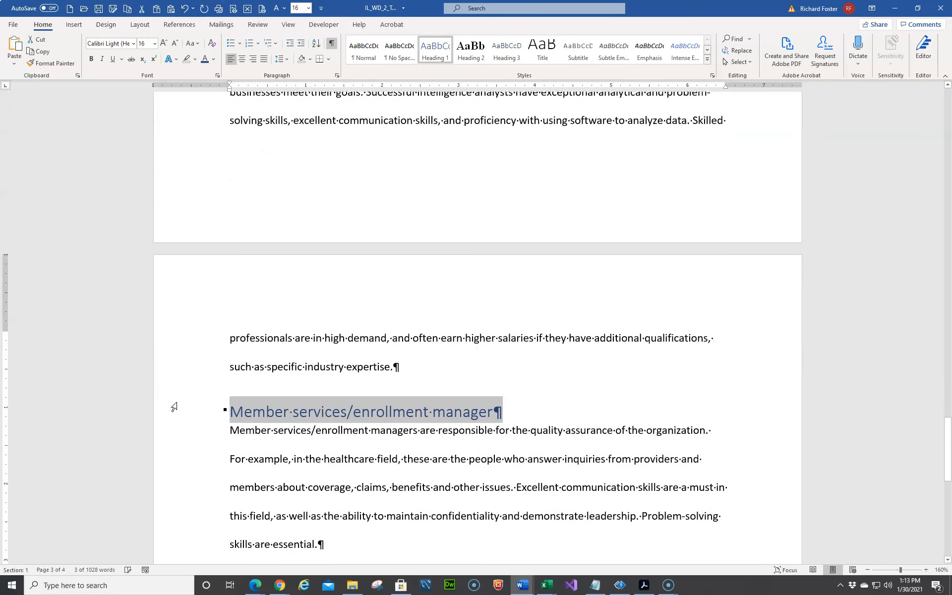
Apply the Heading 1 style to the "Systems analyst" heading, the last job heading in the document.
{"action": "scroll", "coordinate": [173, 404], "scroll_direction": "down", "scroll_amount": 3}
{"action": "left_click", "coordinate": [169, 358]}
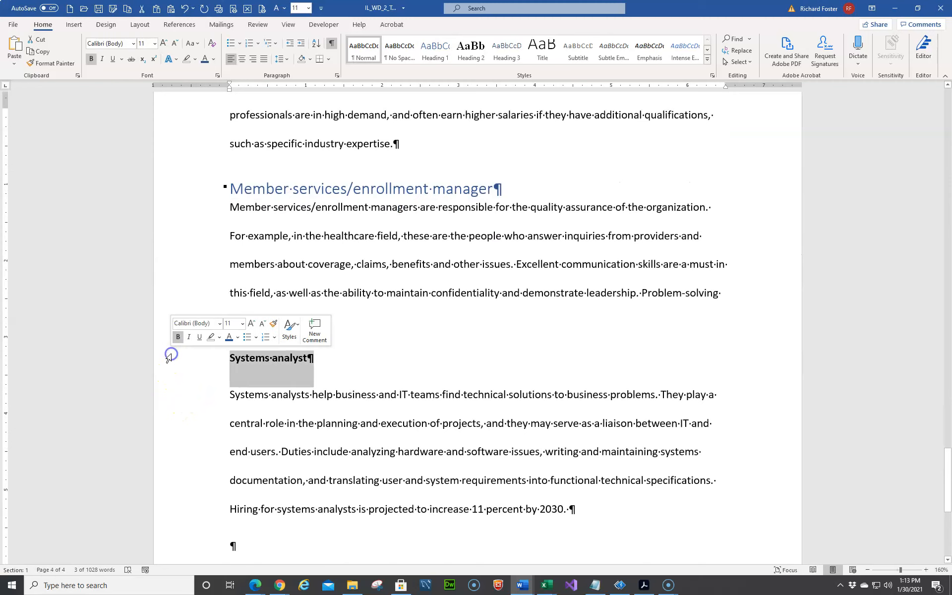
{"action": "key", "text": "ctrl+alt+1"}
{"action": "scroll", "coordinate": [168, 358], "scroll_direction": "down", "scroll_amount": 4}
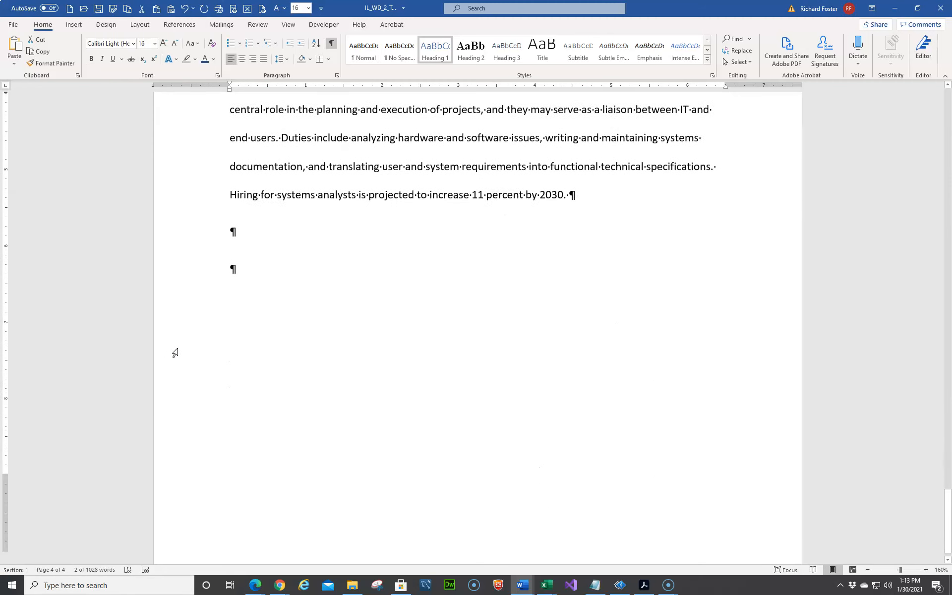
{"action": "left_click", "coordinate": [183, 351]}
{"action": "scroll", "coordinate": [216, 359], "scroll_direction": "up", "scroll_amount": 4}
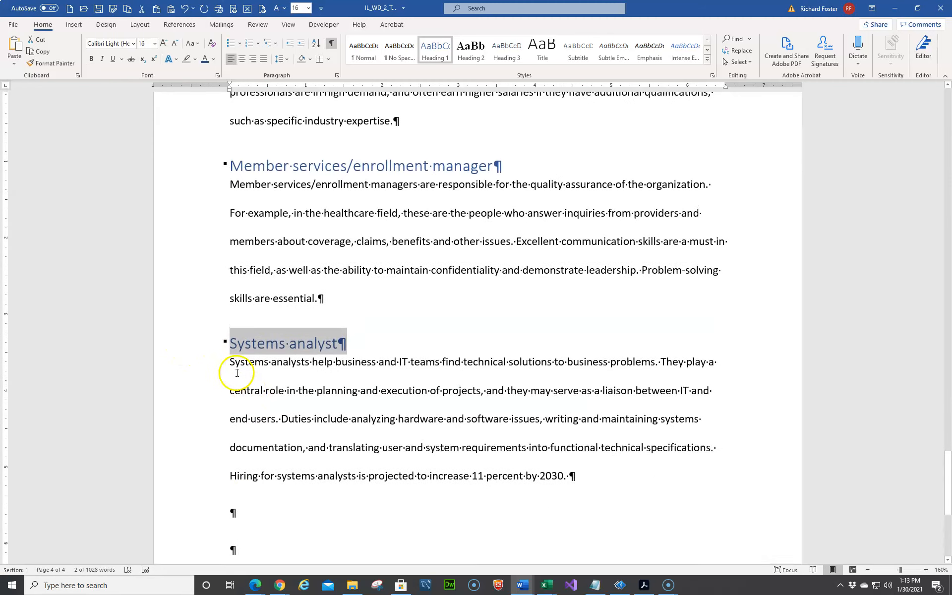
{"action": "left_click", "coordinate": [180, 279]}
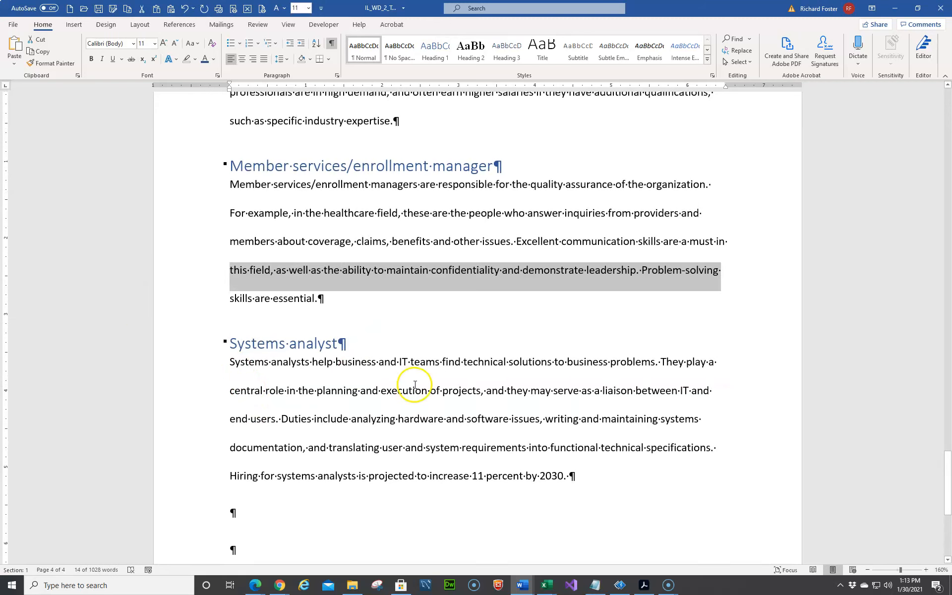
{"action": "left_click", "coordinate": [432, 362]}
{"action": "left_click", "coordinate": [312, 354]}
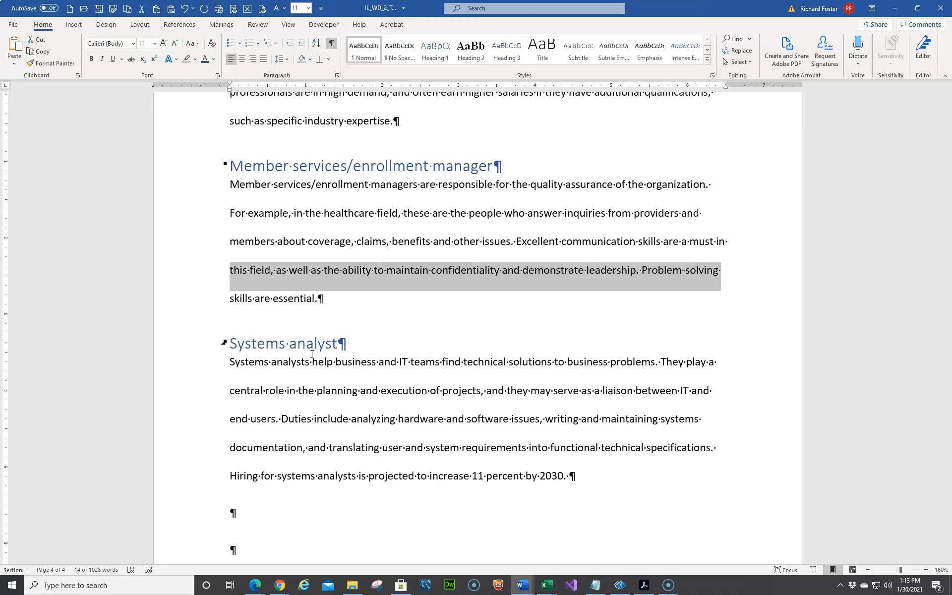
Review the indentation and spacing settings of the first body paragraph beneath the title without changing them.
{"action": "key", "text": "ctrl+Home"}
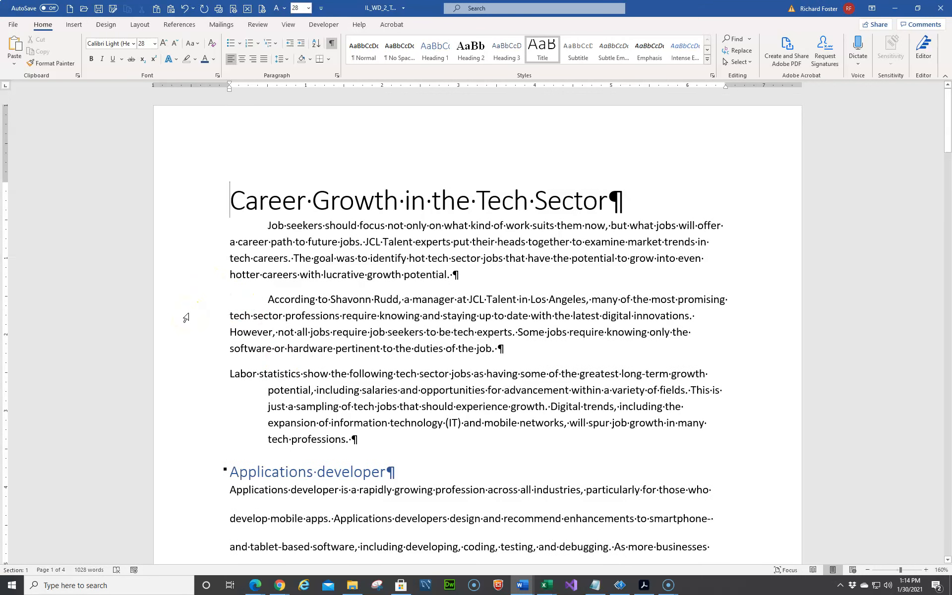
{"action": "left_click", "coordinate": [310, 227]}
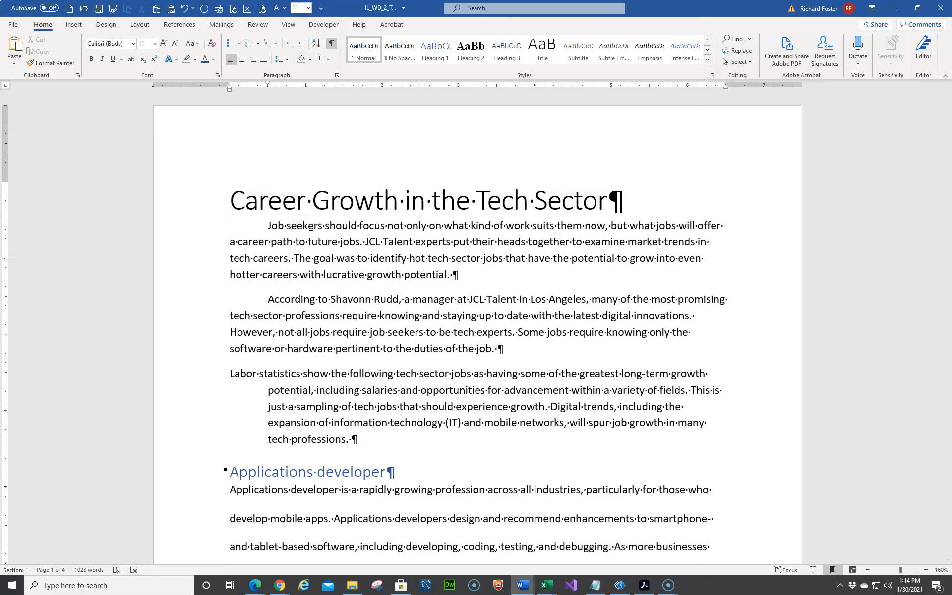
{"action": "left_click", "coordinate": [338, 75]}
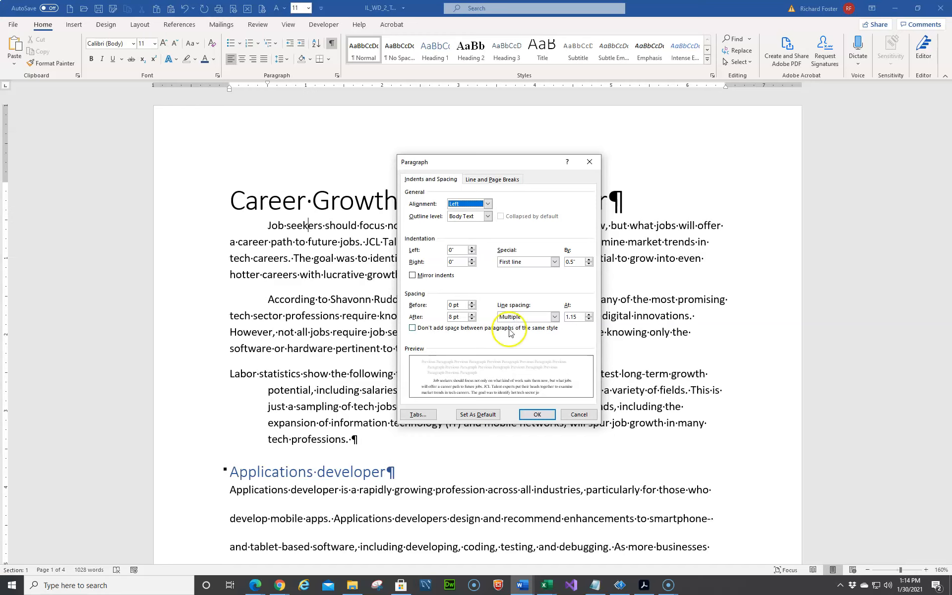
{"action": "left_click", "coordinate": [579, 415]}
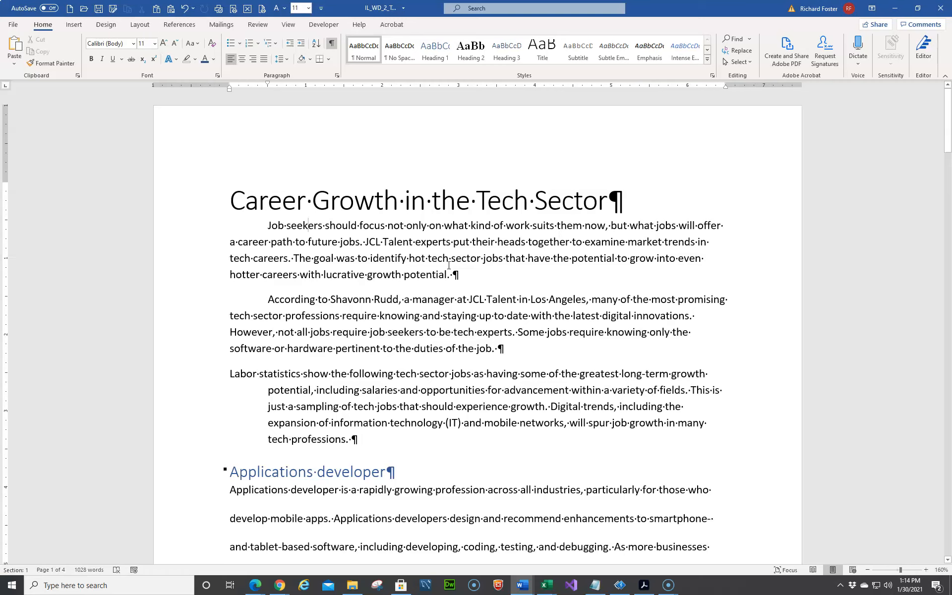
Update the Normal style to match the formatting of the second body paragraph.
{"action": "left_click_drag", "start_coordinate": [165, 308], "coordinate": [168, 348]}
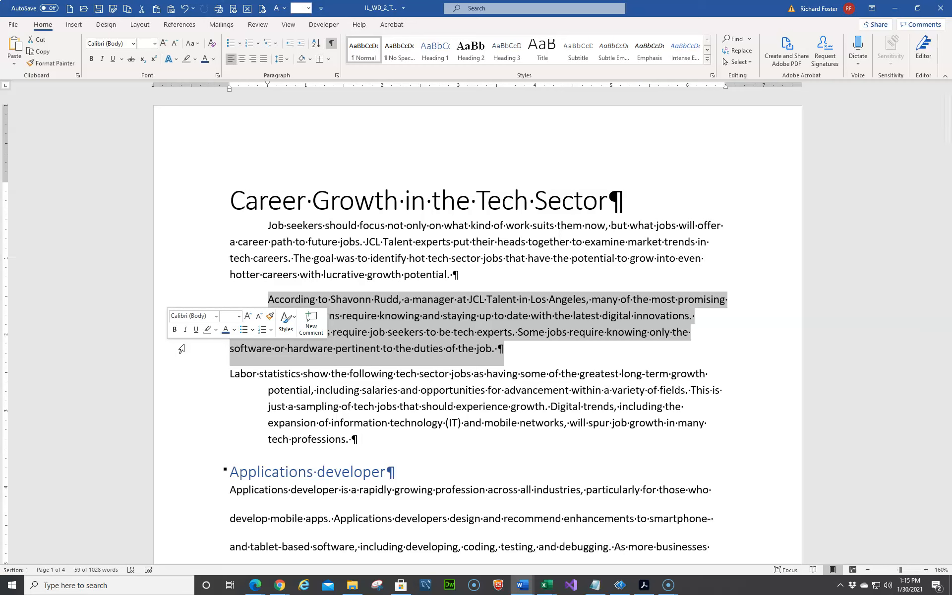
{"action": "left_click", "coordinate": [377, 299]}
{"action": "left_click_drag", "start_coordinate": [182, 302], "coordinate": [177, 349]}
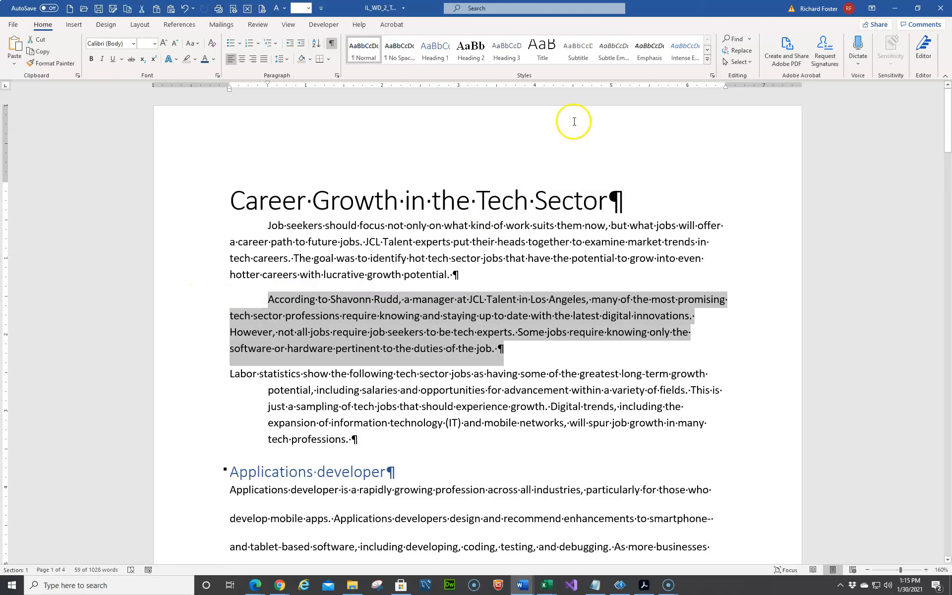
{"action": "right_click", "coordinate": [371, 50]}
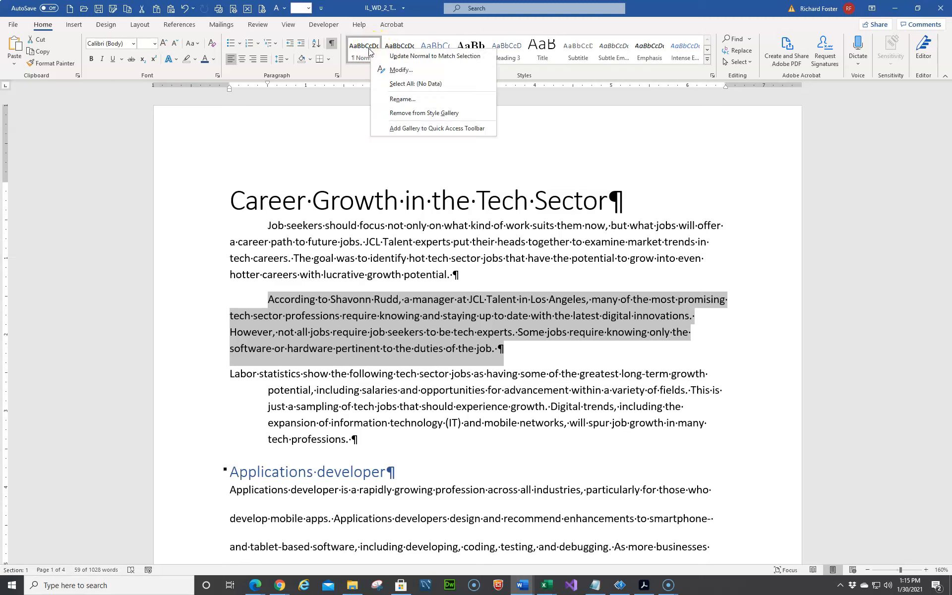
{"action": "left_click", "coordinate": [399, 56]}
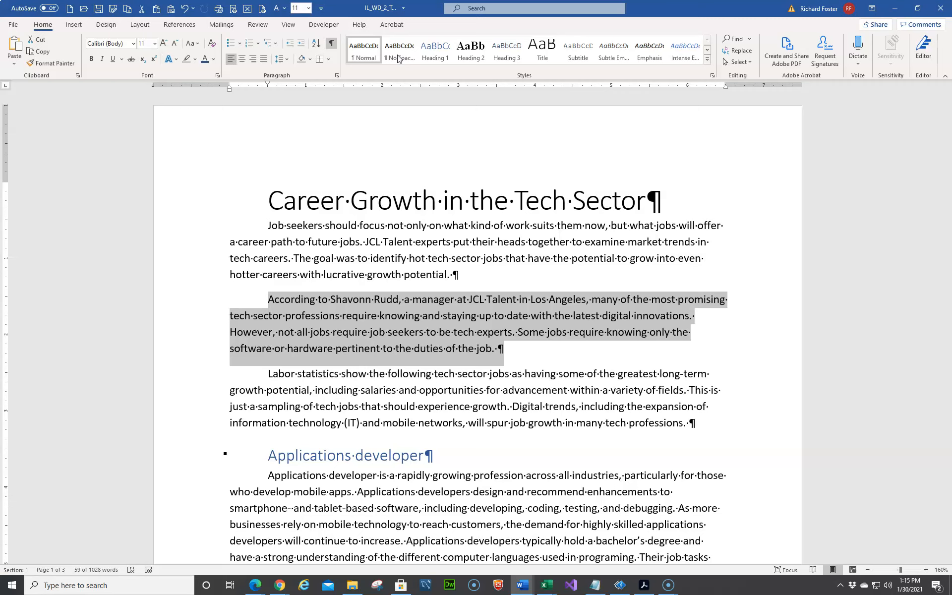
Modify the Heading 1 style so that it is based on (no style).
{"action": "right_click", "coordinate": [441, 52]}
{"action": "left_click", "coordinate": [466, 72]}
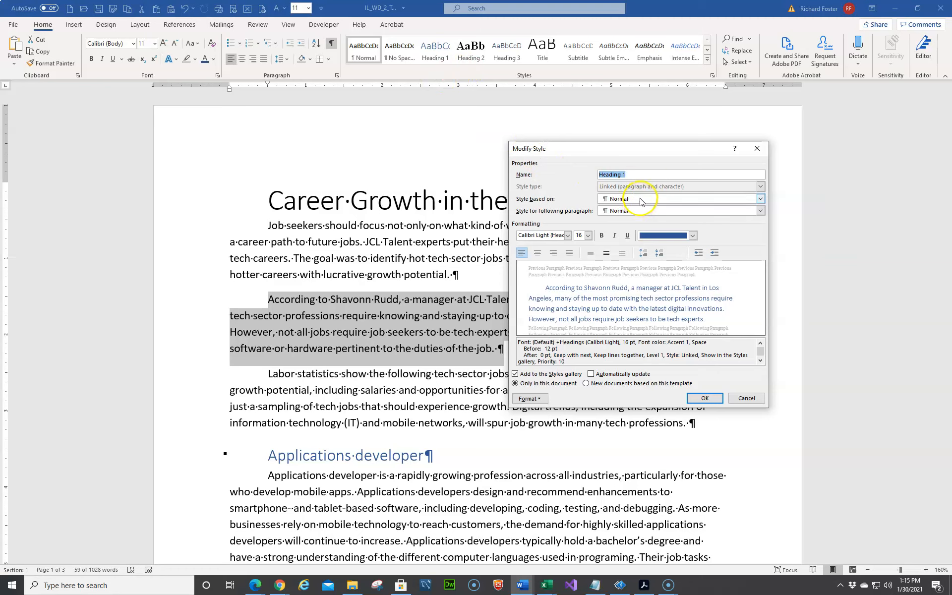
{"action": "left_click", "coordinate": [761, 199]}
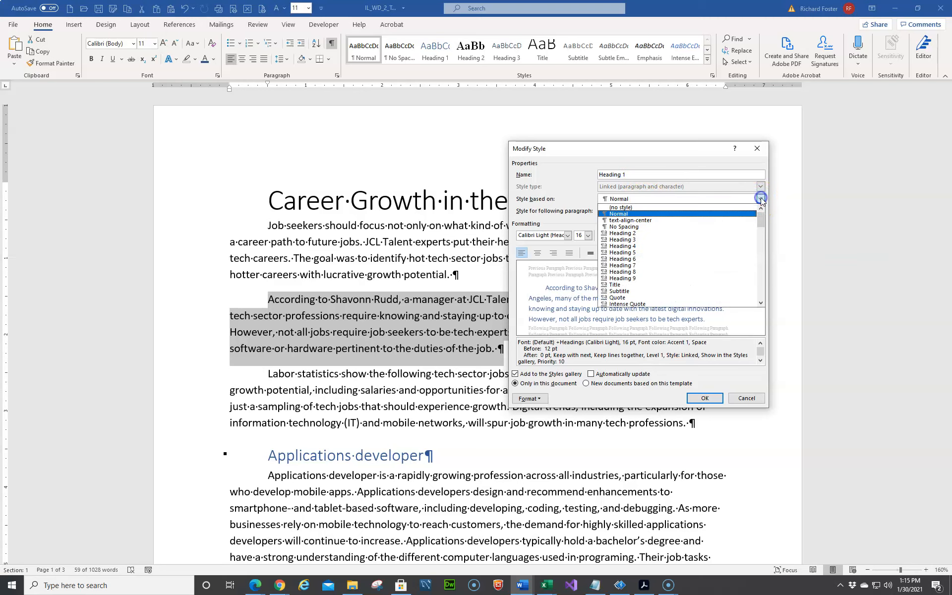
{"action": "left_click", "coordinate": [640, 208]}
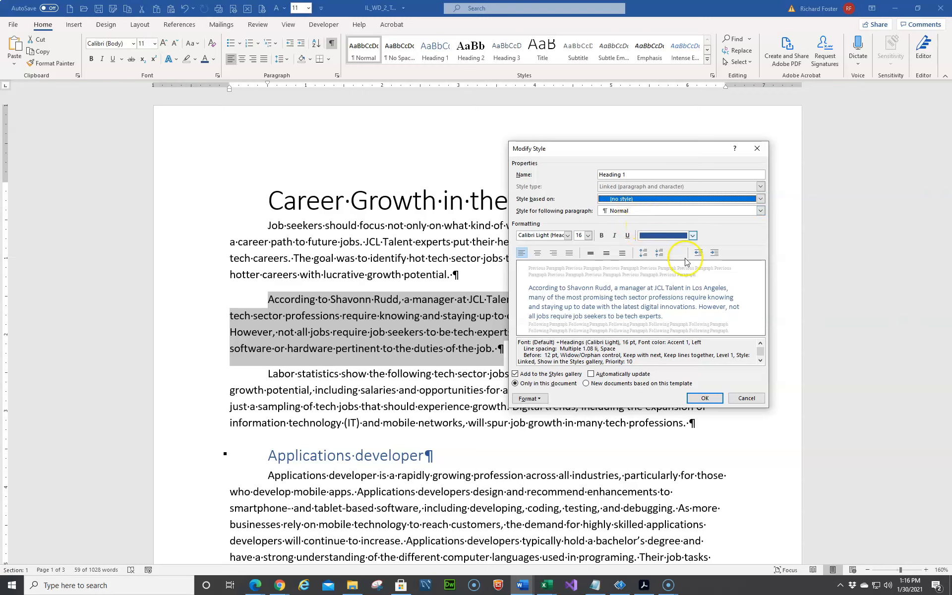
{"action": "left_click", "coordinate": [709, 399]}
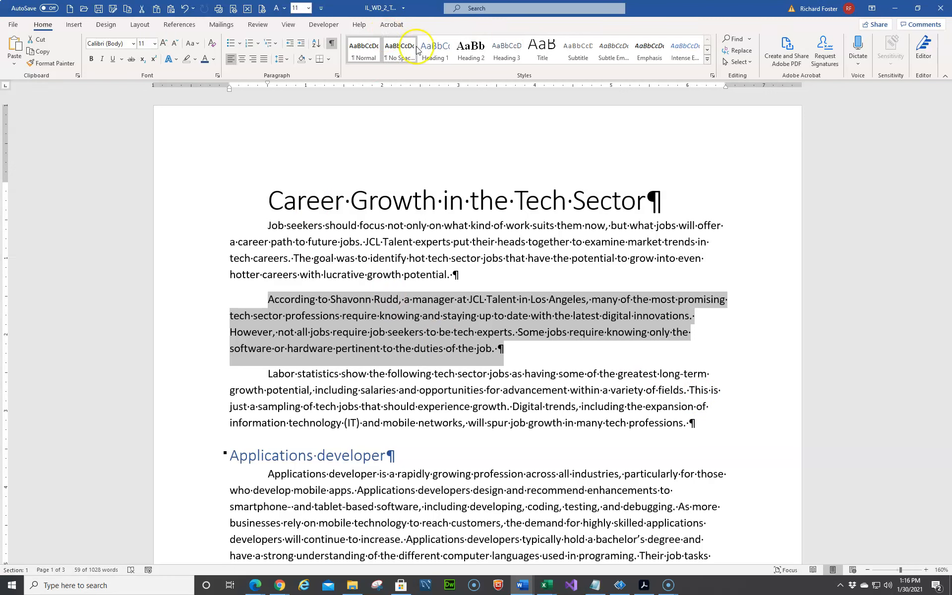
Modify the Title style so that it is based on (no style) instead of Normal.
{"action": "right_click", "coordinate": [543, 50]}
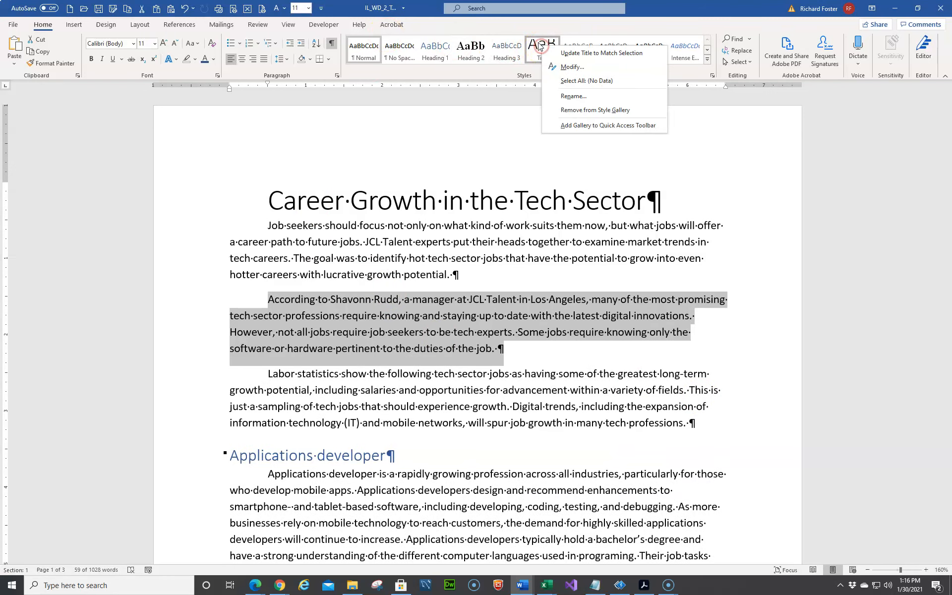
{"action": "left_click", "coordinate": [570, 66]}
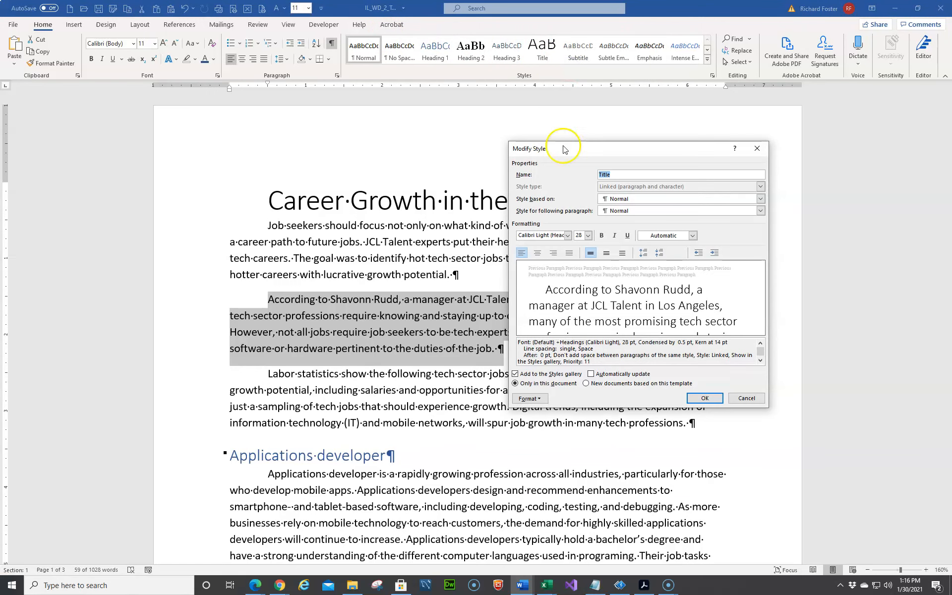
{"action": "left_click", "coordinate": [761, 199]}
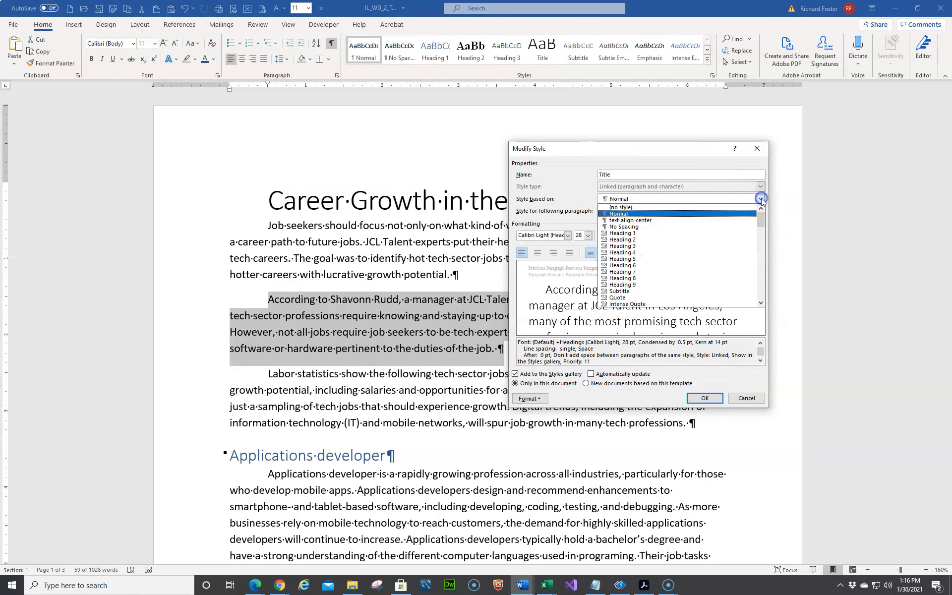
{"action": "left_click", "coordinate": [675, 208]}
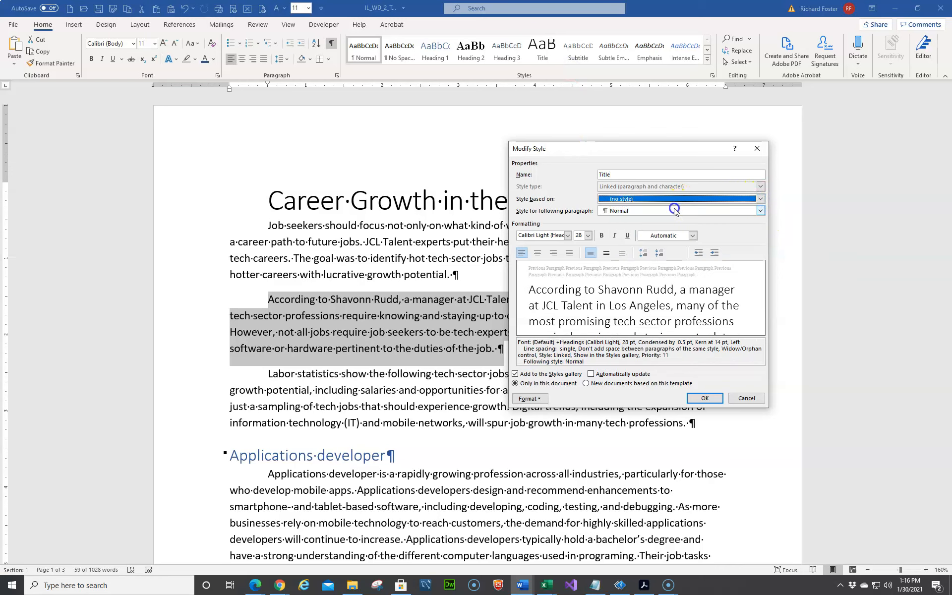
{"action": "left_click", "coordinate": [702, 400]}
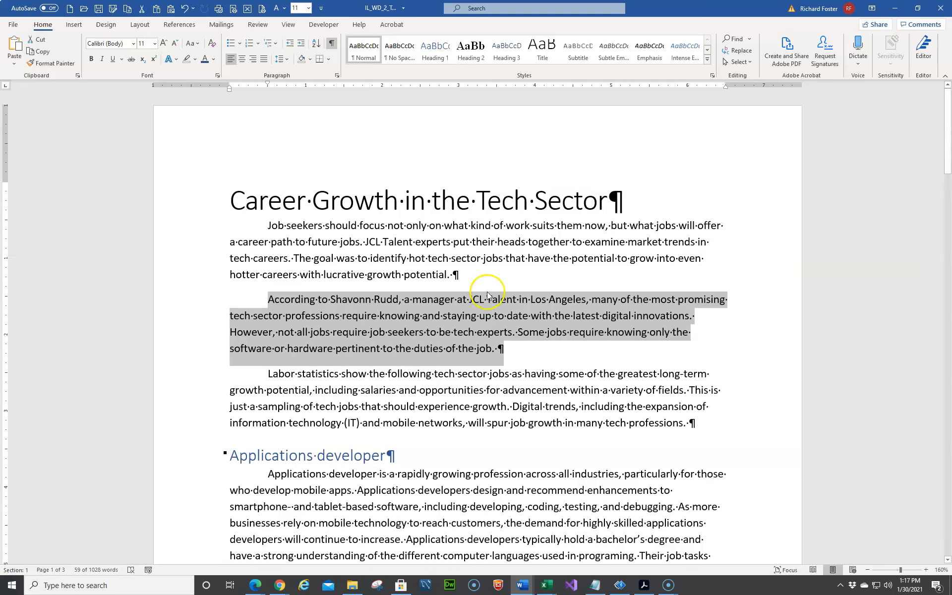
Enlarge the "Career Growth in the Tech Sector" title to 36 pt and color it a darker shade of the theme blue.
{"action": "left_click", "coordinate": [173, 205]}
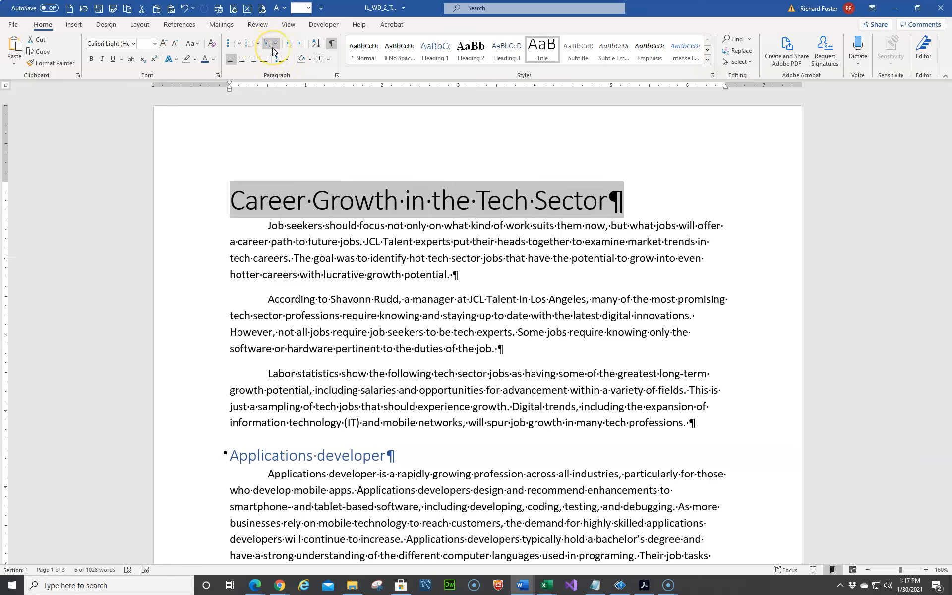
{"action": "left_click", "coordinate": [163, 45]}
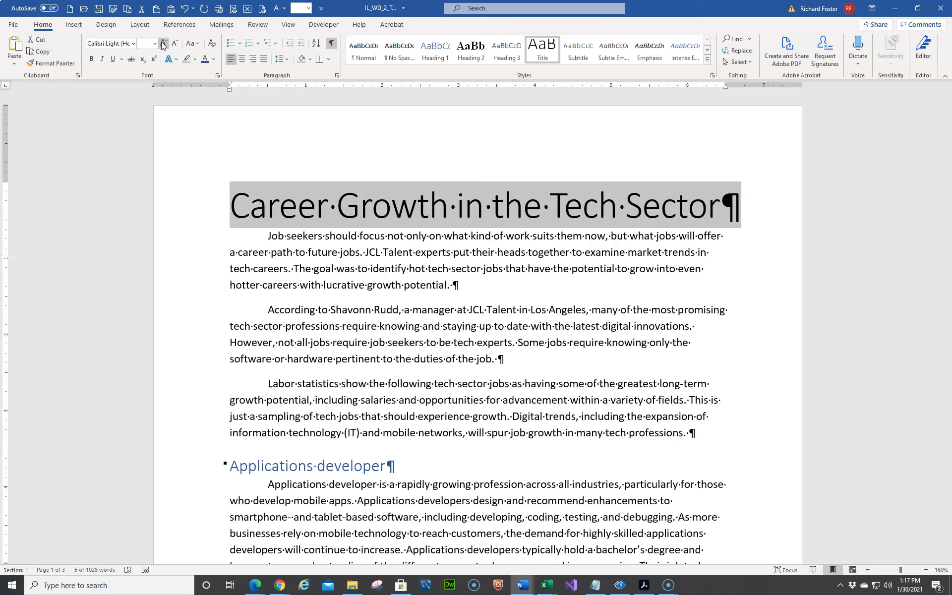
{"action": "left_click", "coordinate": [214, 60]}
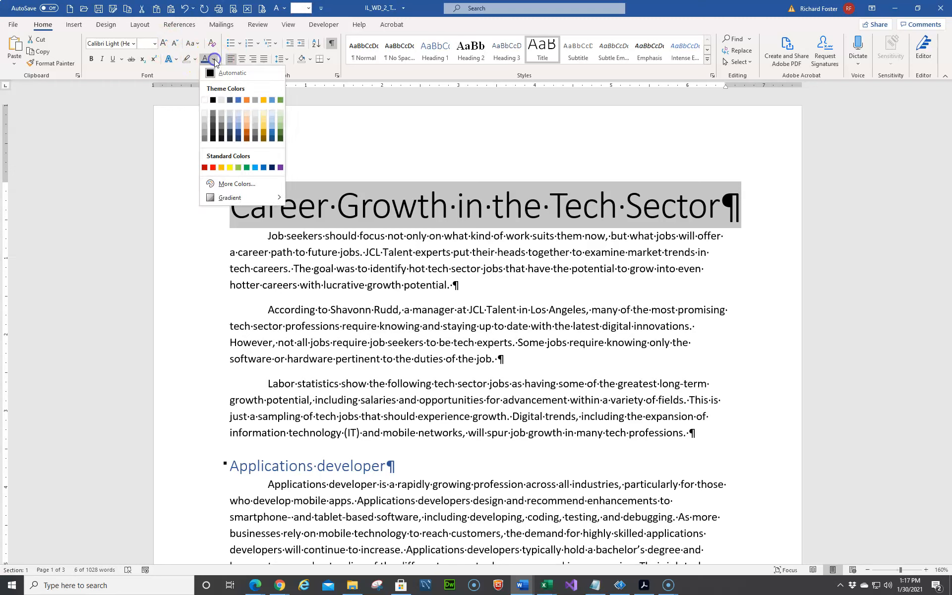
{"action": "left_click", "coordinate": [238, 132]}
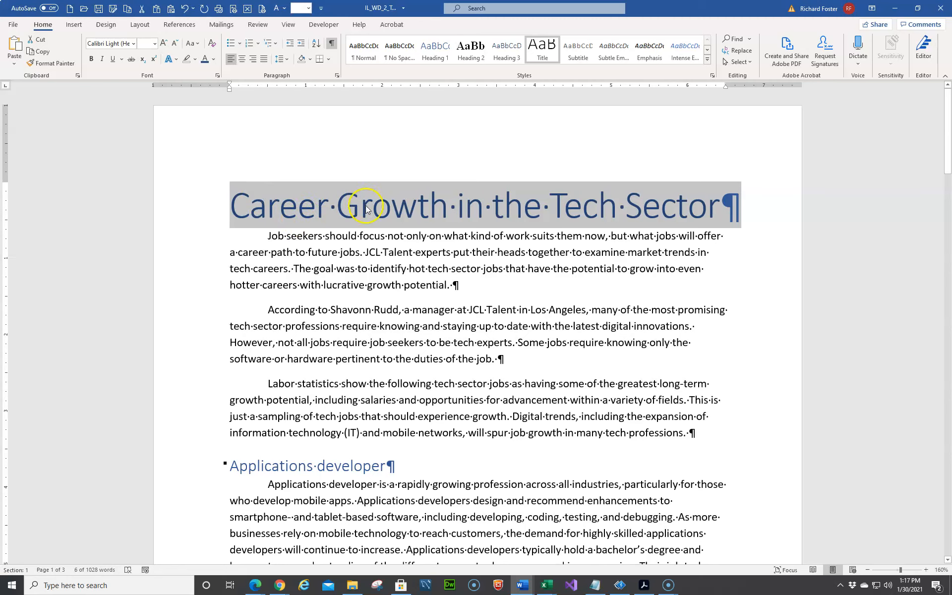
Add 12 pt of space after the title paragraph and check its paragraph spacing settings.
{"action": "left_click", "coordinate": [337, 76]}
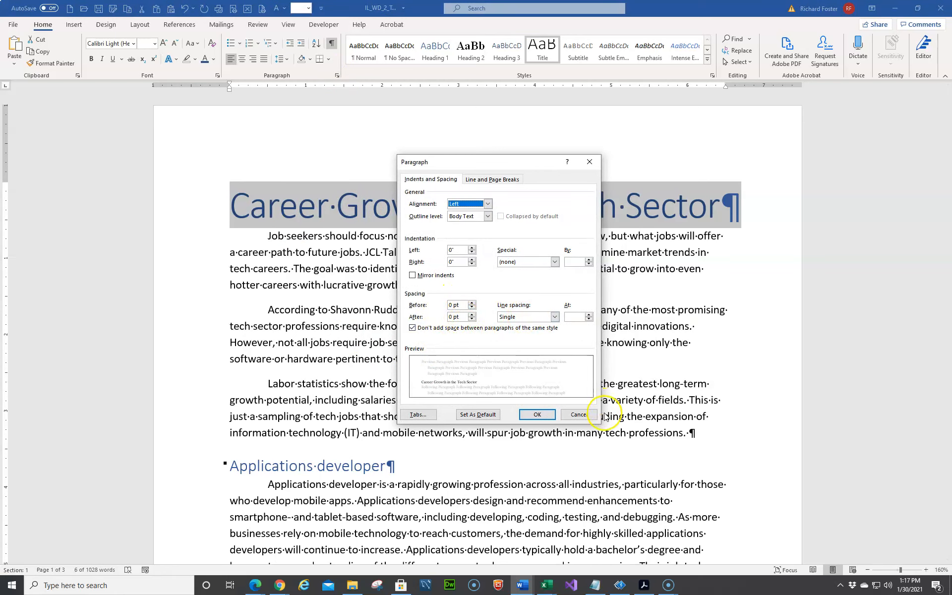
{"action": "left_click", "coordinate": [569, 415]}
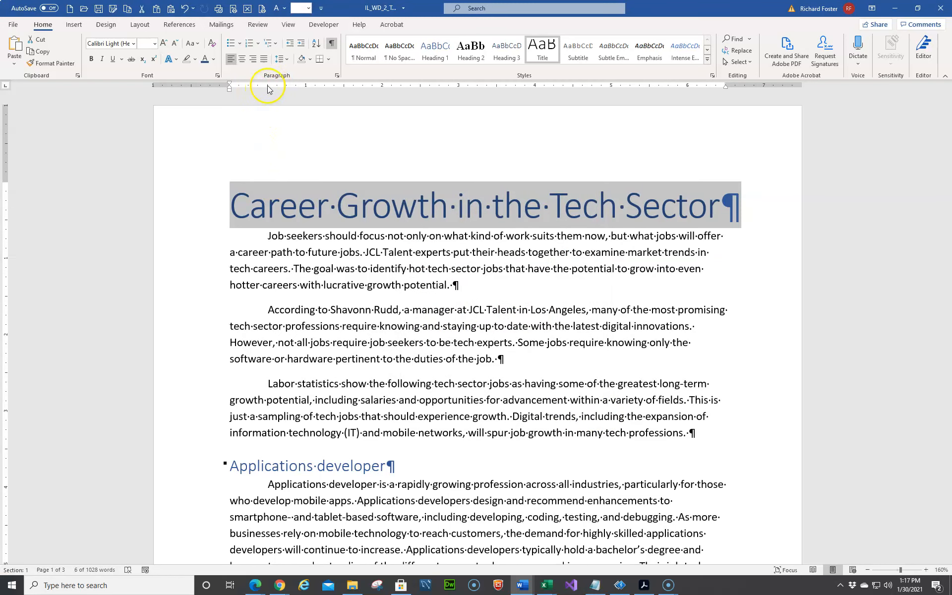
{"action": "left_click", "coordinate": [286, 61]}
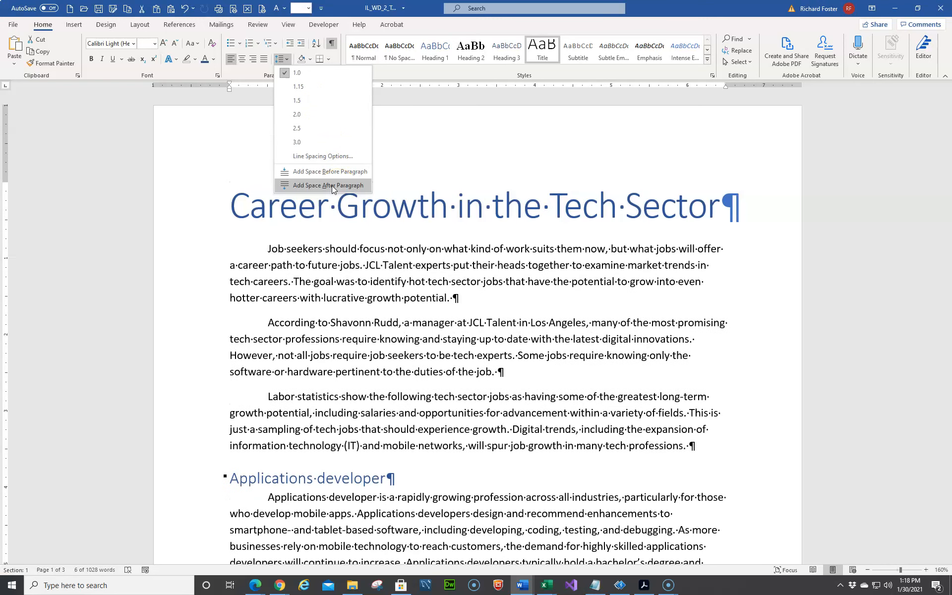
{"action": "left_click", "coordinate": [332, 186]}
{"action": "left_click", "coordinate": [375, 208]}
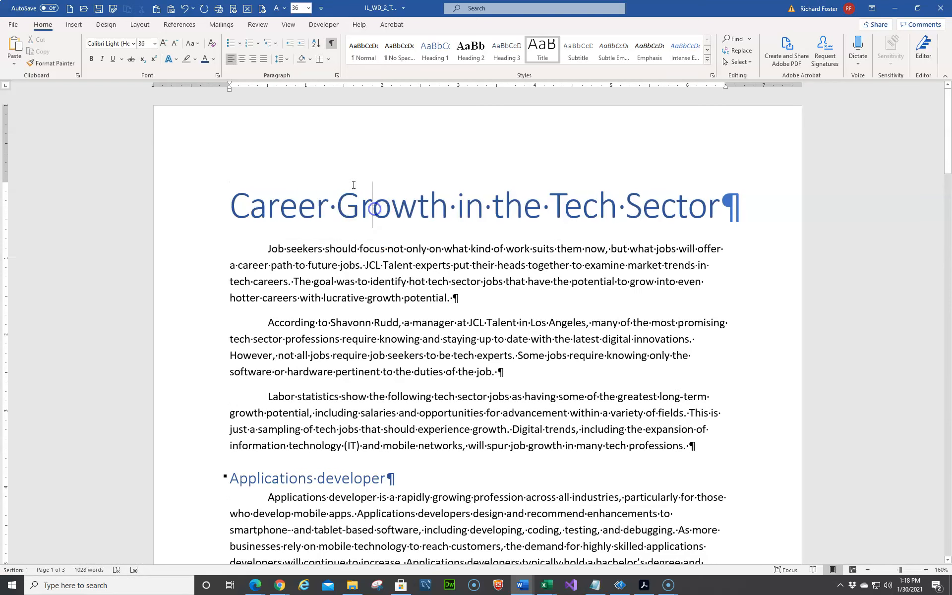
{"action": "left_click", "coordinate": [334, 76]}
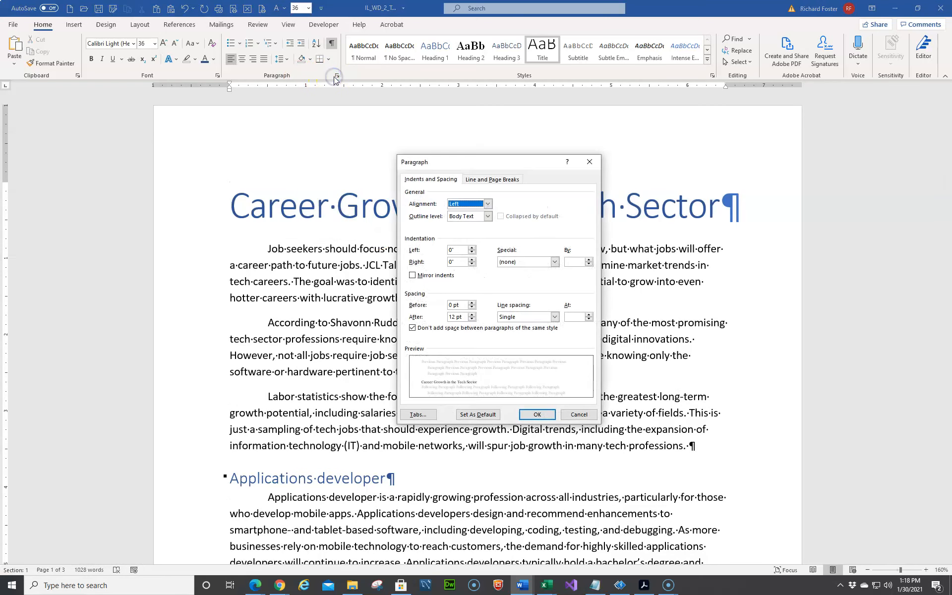
{"action": "left_click", "coordinate": [583, 419]}
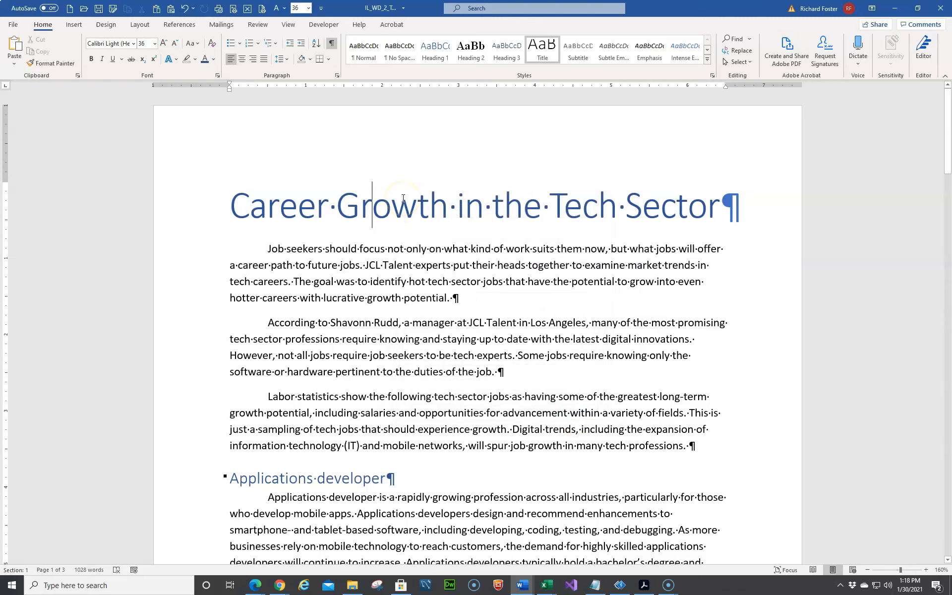
{"action": "left_click", "coordinate": [425, 207]}
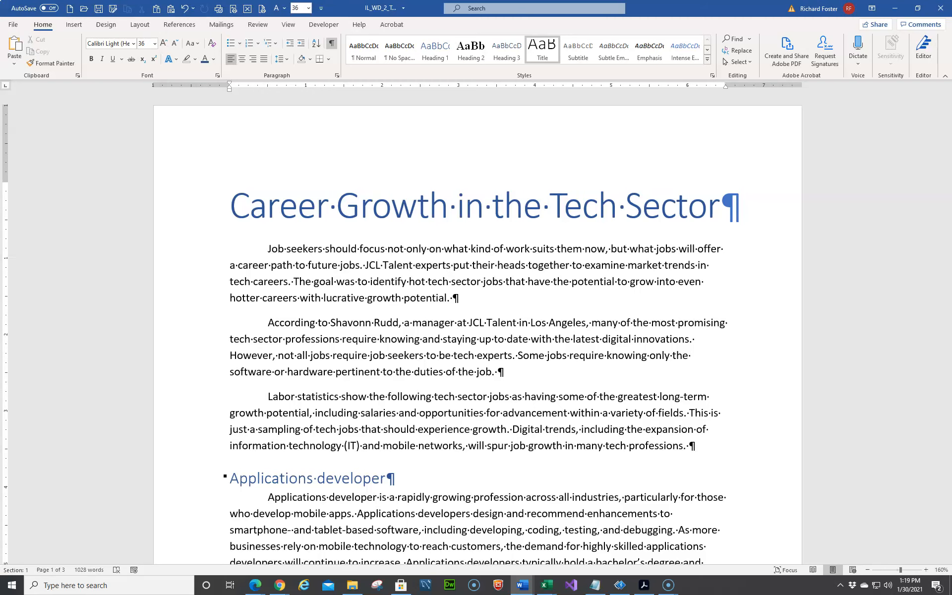
Examine the page position and the indent and spacing settings of the "Customer service manager" heading, and return to the first body paragraph.
{"action": "scroll", "coordinate": [543, 121], "scroll_direction": "down", "scroll_amount": 5}
{"action": "scroll", "coordinate": [481, 149], "scroll_direction": "down", "scroll_amount": 8}
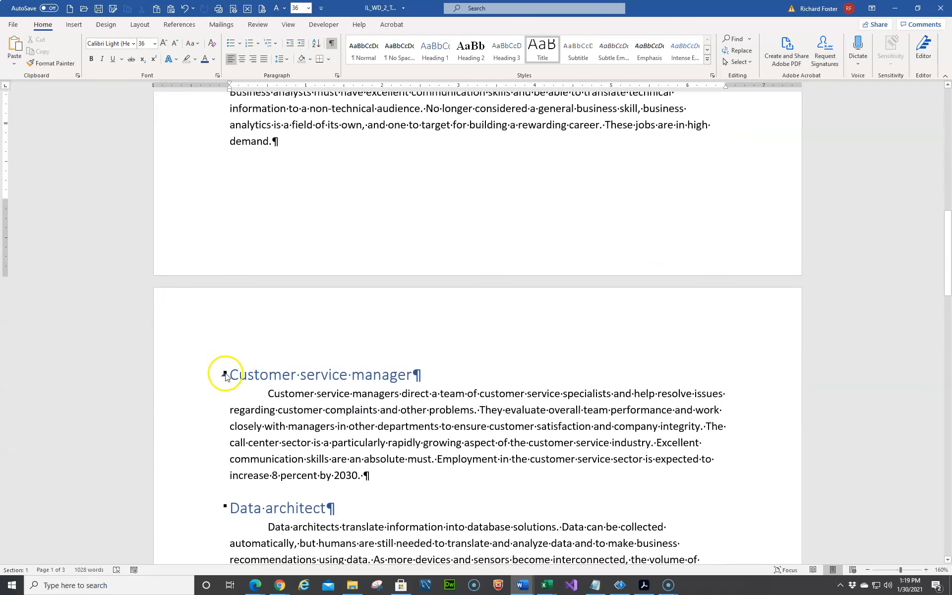
{"action": "left_click", "coordinate": [223, 371]}
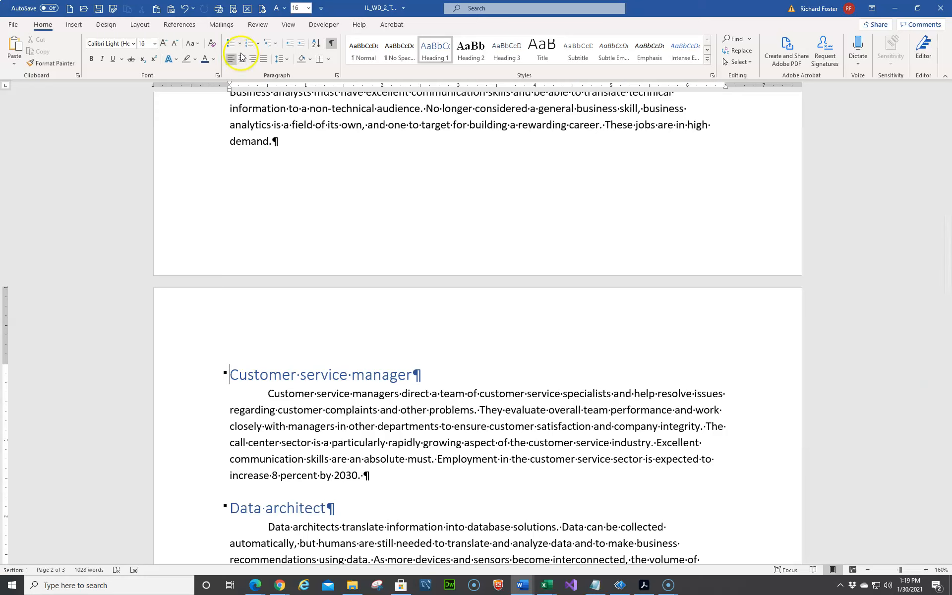
{"action": "left_click", "coordinate": [136, 26]}
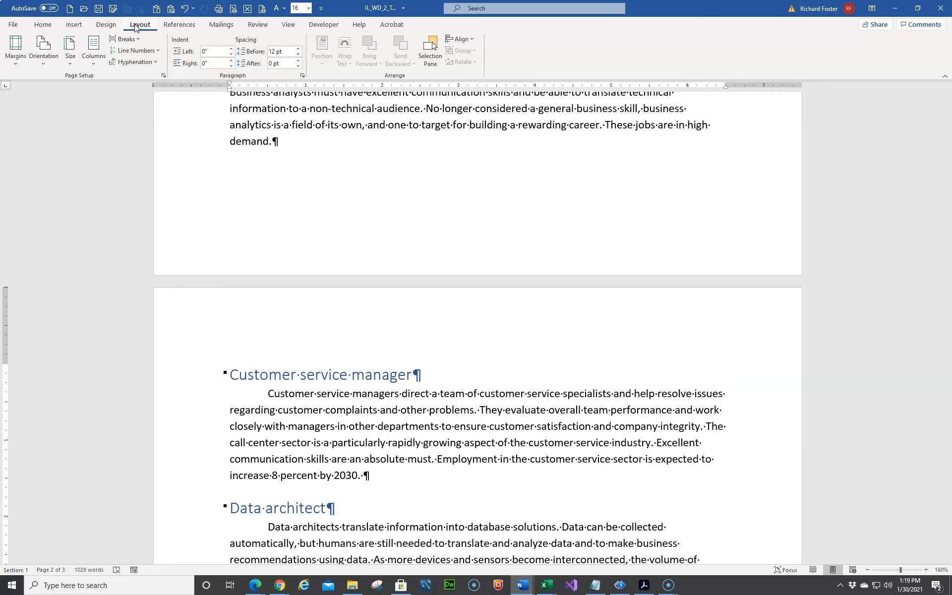
{"action": "scroll", "coordinate": [329, 180], "scroll_direction": "up", "scroll_amount": 3}
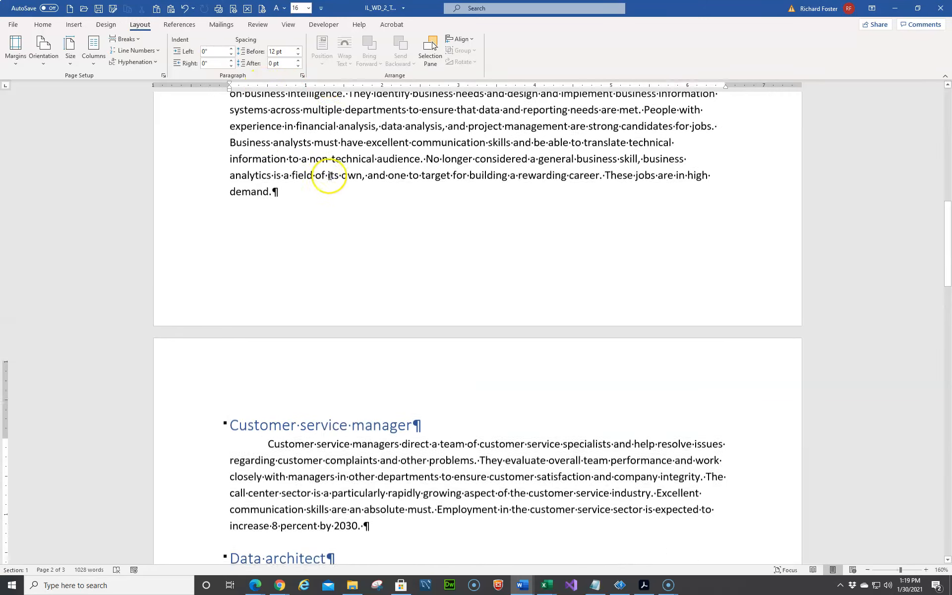
{"action": "scroll", "coordinate": [329, 181], "scroll_direction": "up", "scroll_amount": 12}
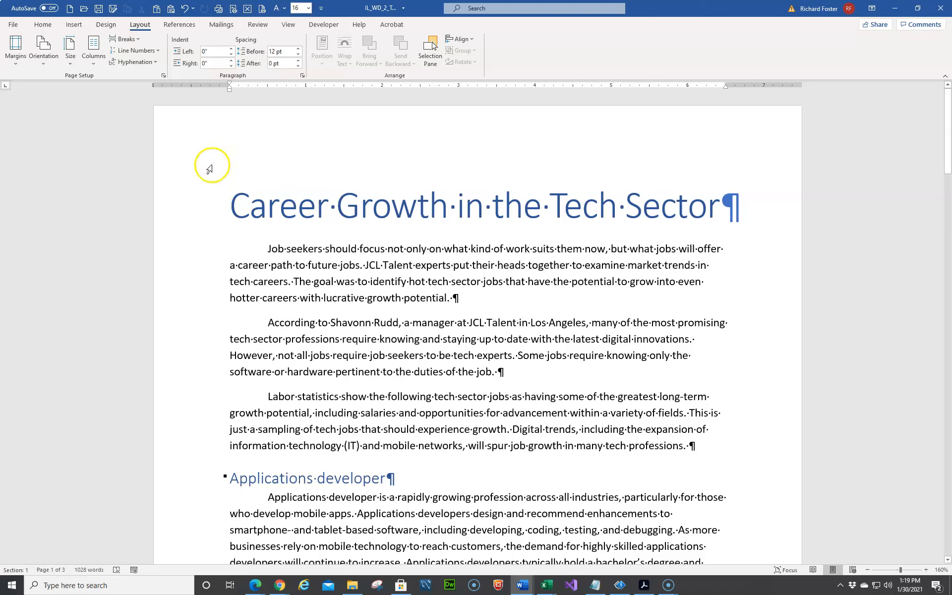
{"action": "left_click", "coordinate": [43, 25]}
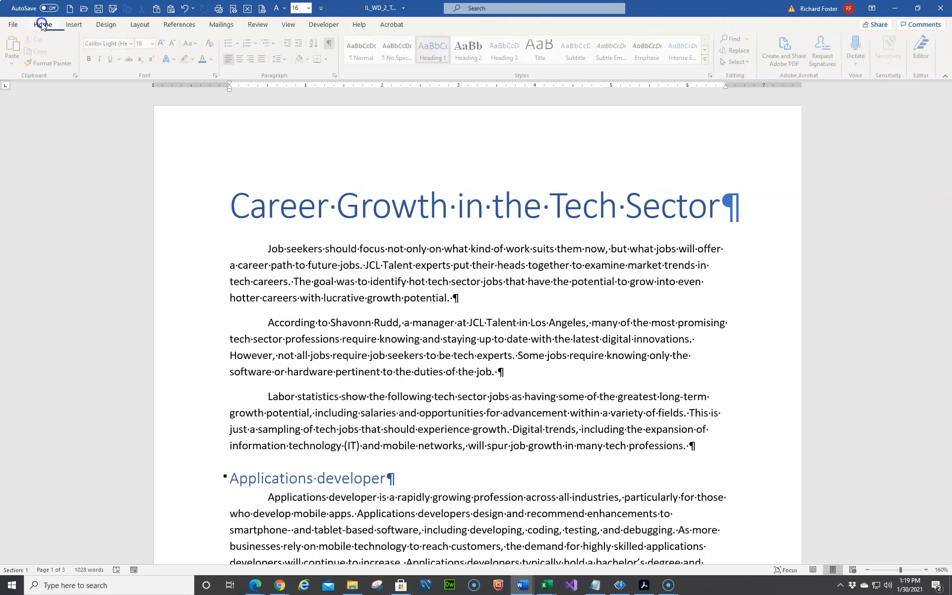
{"action": "left_click", "coordinate": [270, 246]}
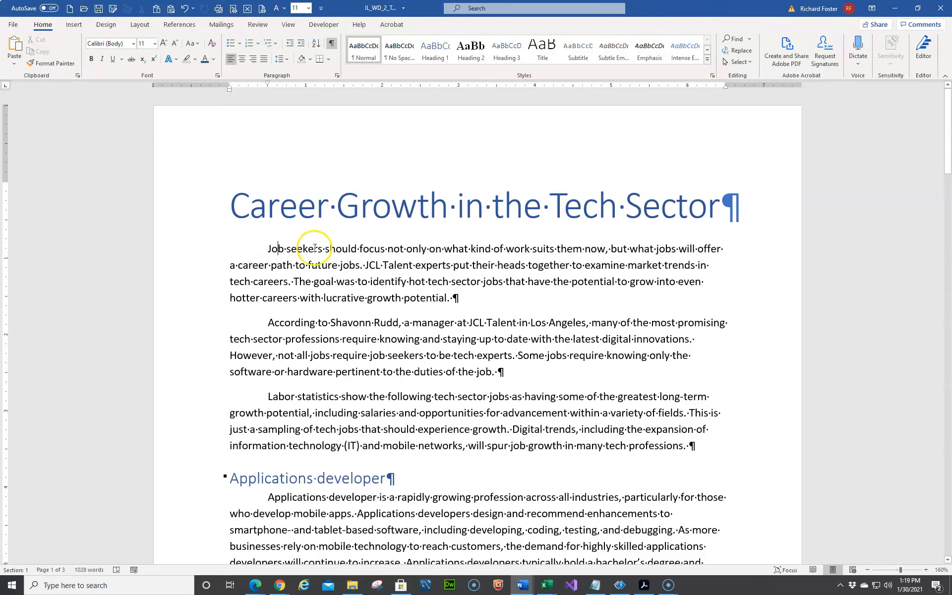
Insert a page break directly before the "Customer service manager" heading.
{"action": "scroll", "coordinate": [344, 255], "scroll_direction": "down", "scroll_amount": 10}
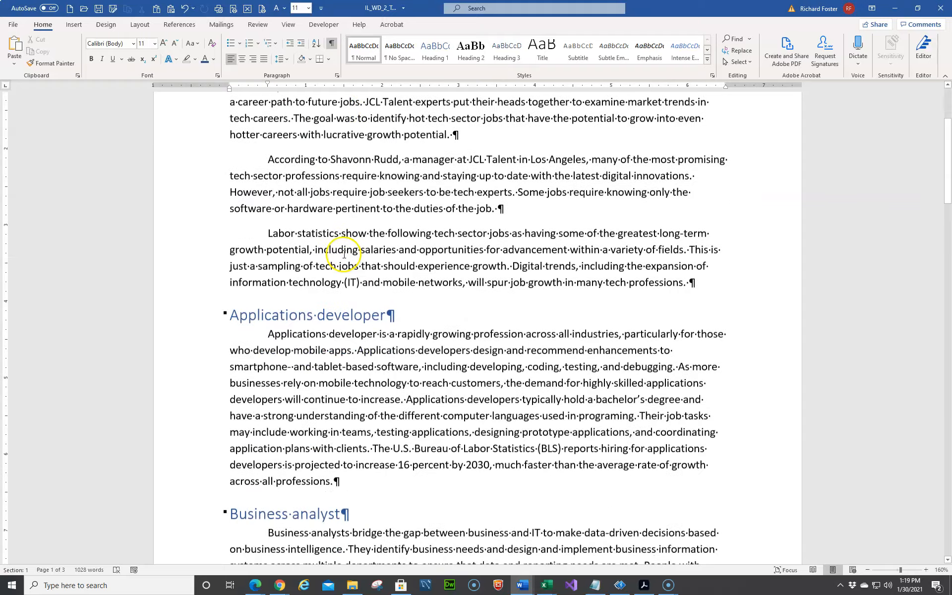
{"action": "scroll", "coordinate": [349, 255], "scroll_direction": "down", "scroll_amount": 4}
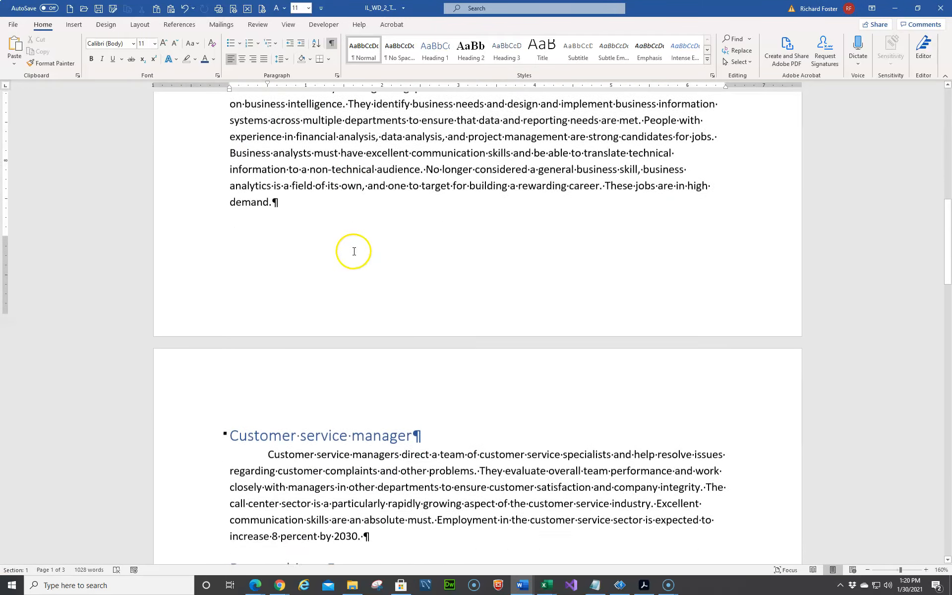
{"action": "left_click", "coordinate": [232, 333]}
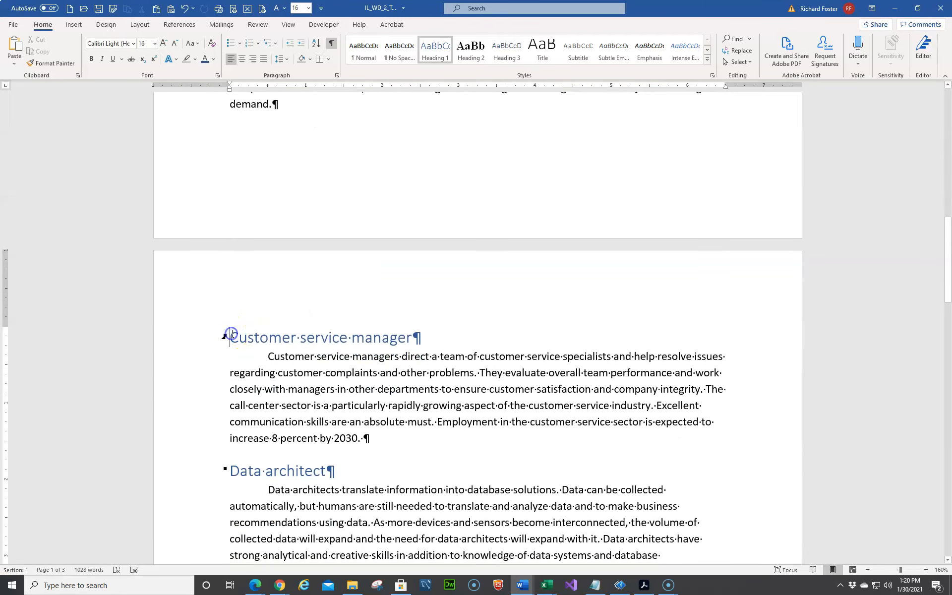
{"action": "left_click", "coordinate": [232, 331]}
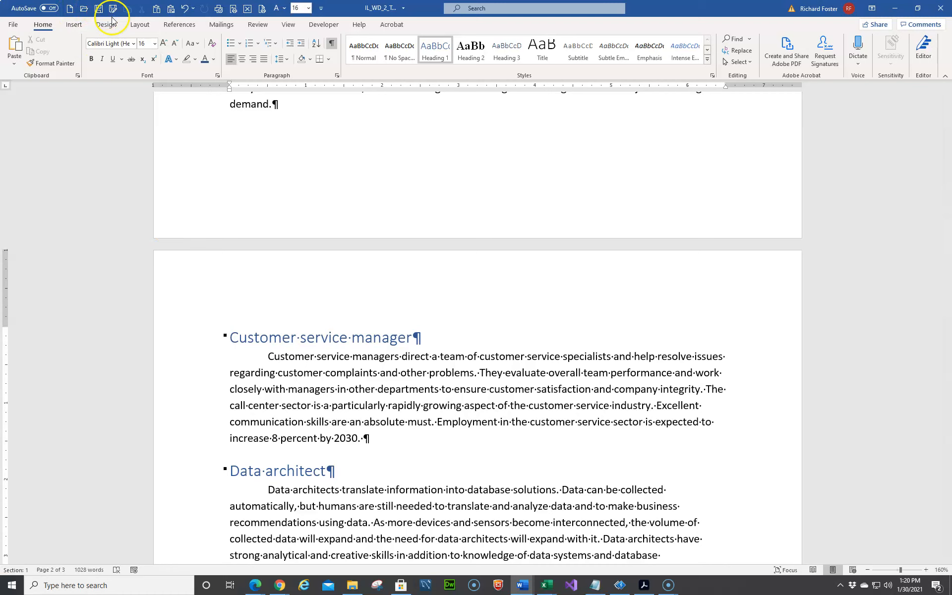
{"action": "left_click", "coordinate": [138, 25]}
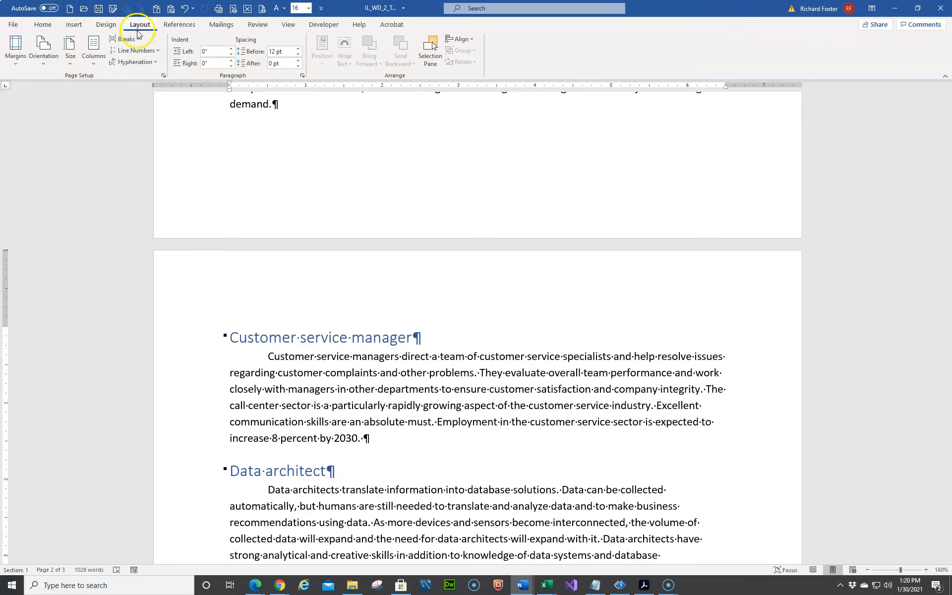
{"action": "left_click", "coordinate": [138, 39]}
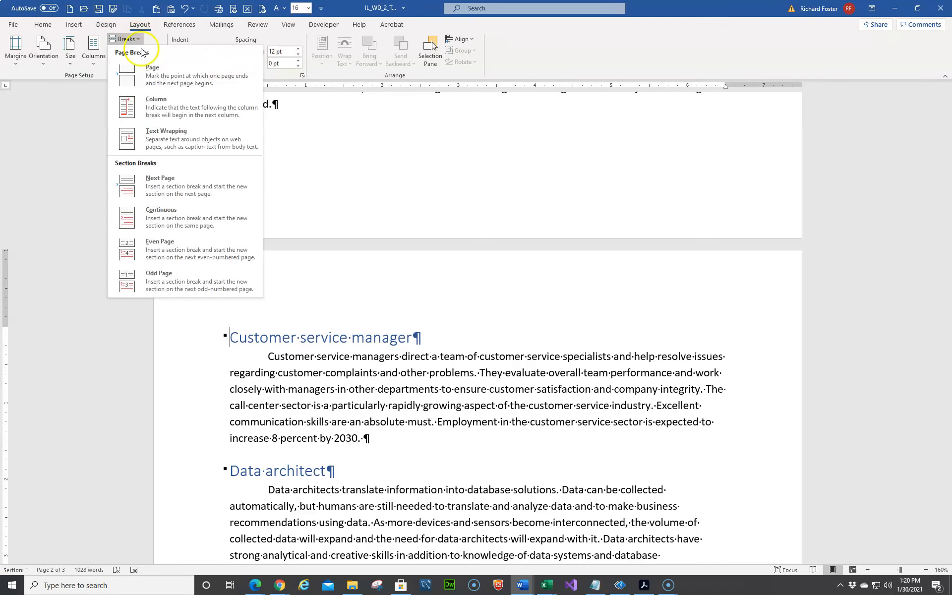
{"action": "left_click", "coordinate": [152, 75]}
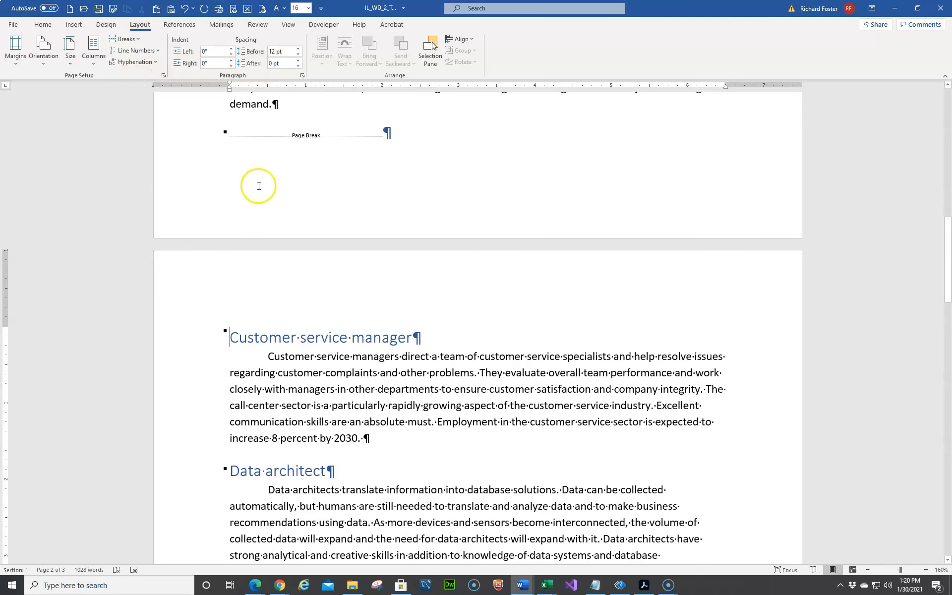
{"action": "scroll", "coordinate": [257, 185], "scroll_direction": "up", "scroll_amount": 3}
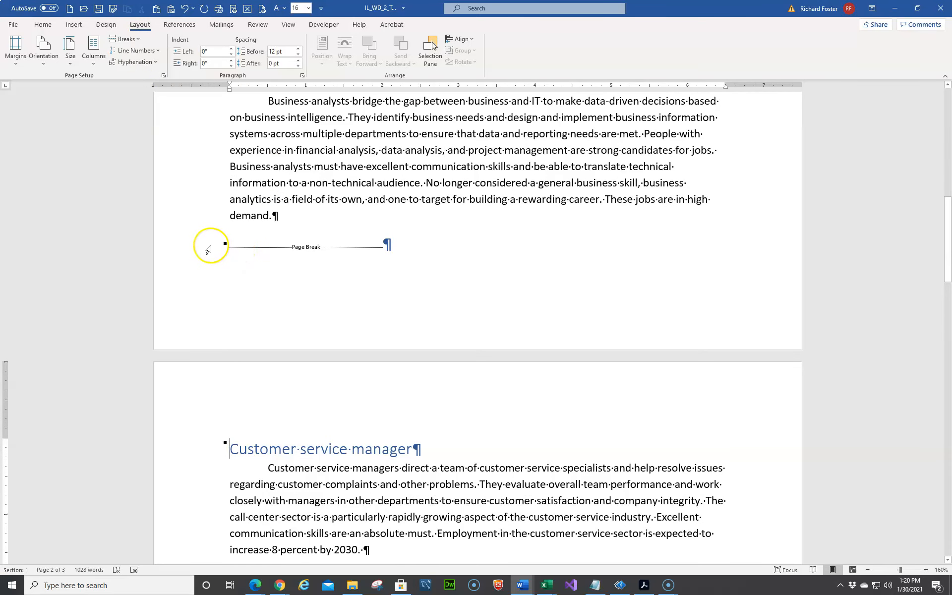
Locate the "Intelligence analyst" heading by searching the report for "intell" and going through the matches.
{"action": "scroll", "coordinate": [327, 394], "scroll_direction": "down", "scroll_amount": 3}
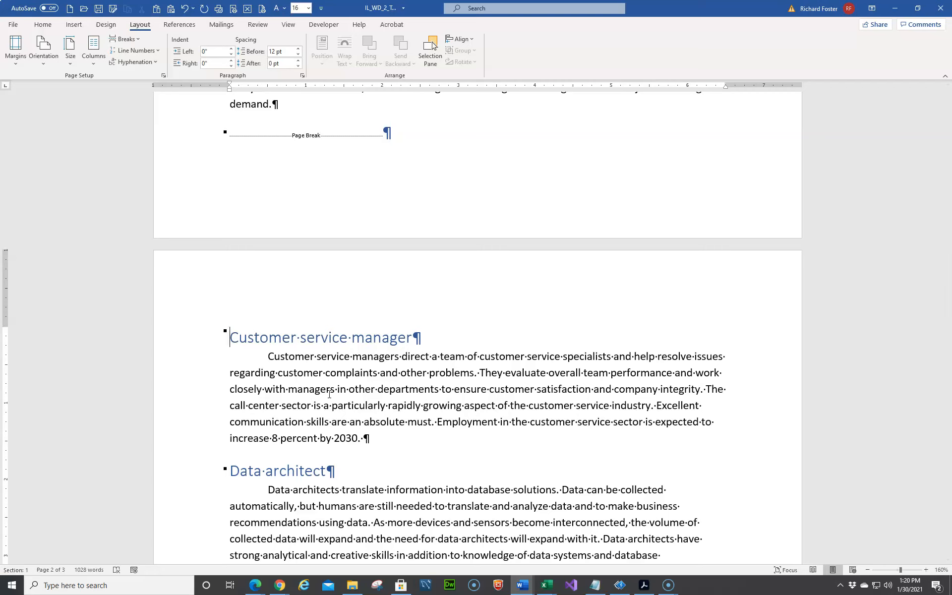
{"action": "left_click", "coordinate": [350, 391]}
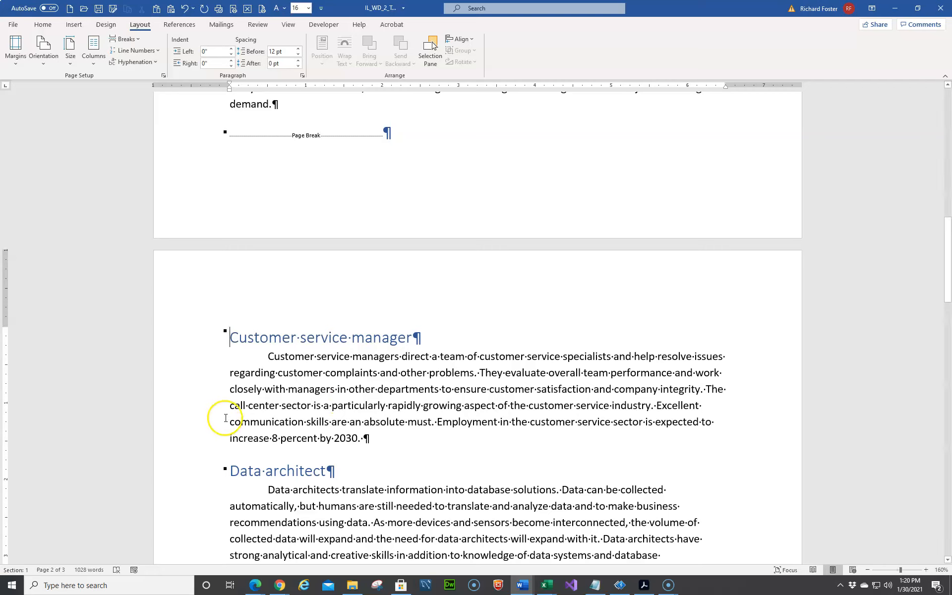
{"action": "scroll", "coordinate": [248, 372], "scroll_direction": "down", "scroll_amount": 10}
{"action": "scroll", "coordinate": [253, 378], "scroll_direction": "down", "scroll_amount": 3}
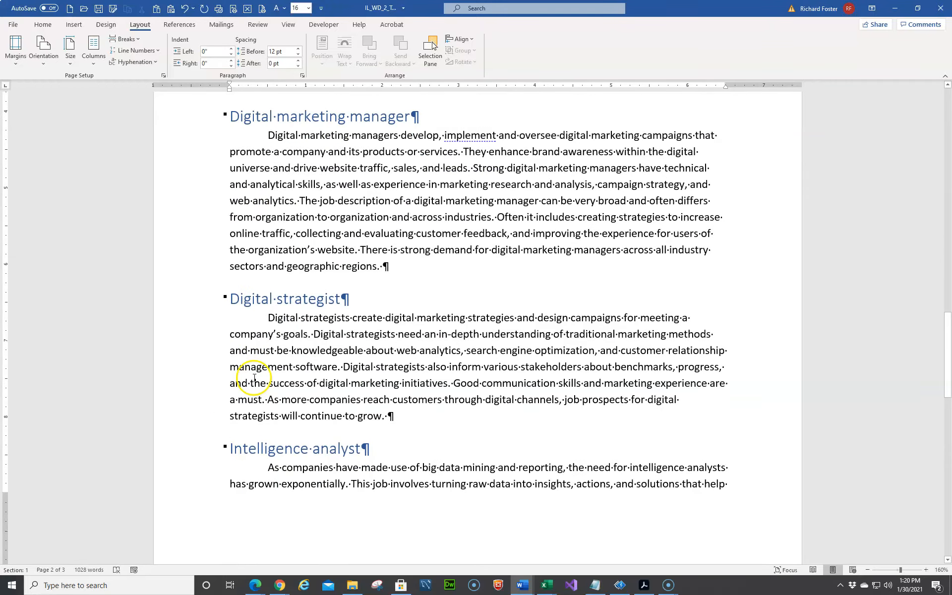
{"action": "scroll", "coordinate": [251, 379], "scroll_direction": "up", "scroll_amount": 10}
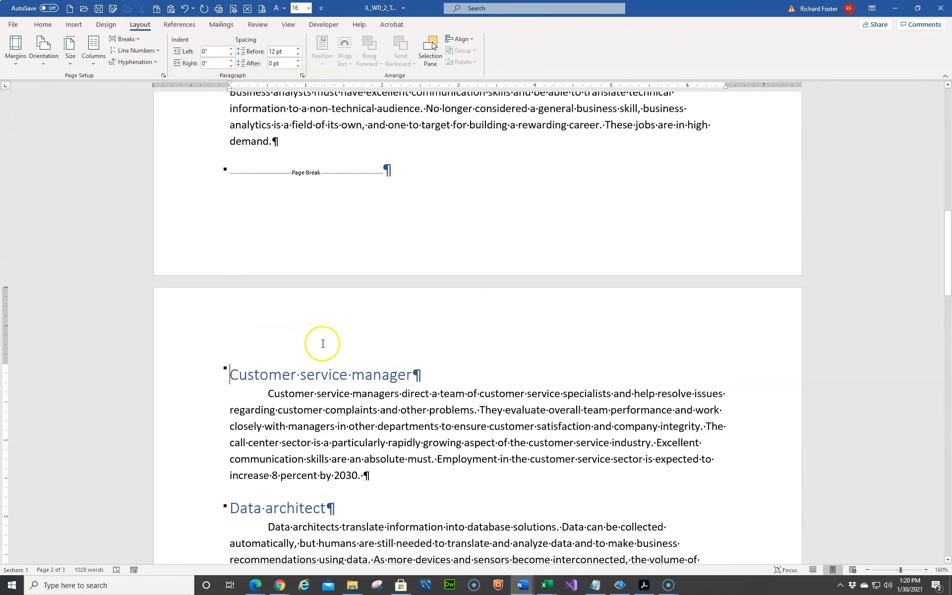
{"action": "key", "text": "ctrl+f"}
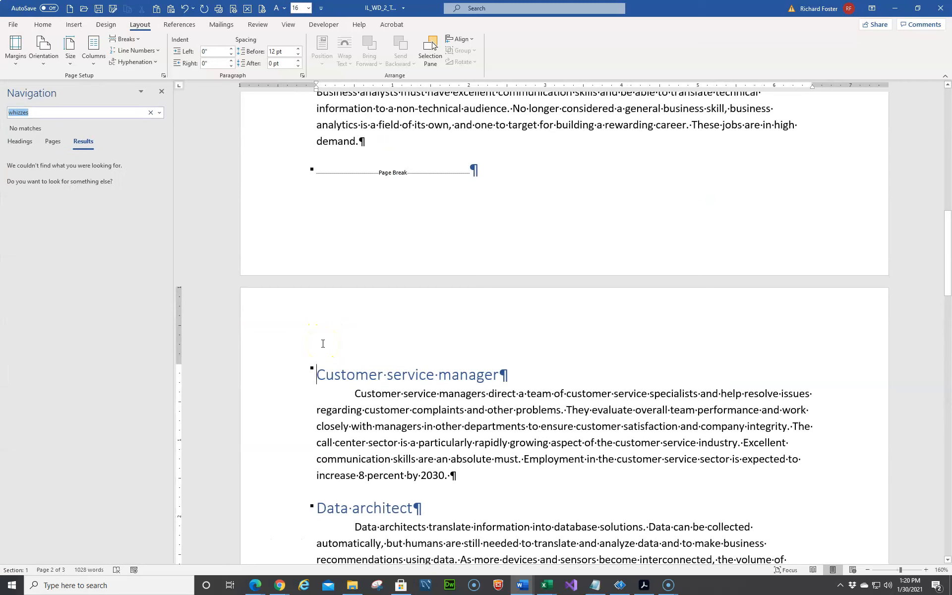
{"action": "type", "text": "intee"}
{"action": "key", "text": "BackSpace"}
{"action": "type", "text": "ll"}
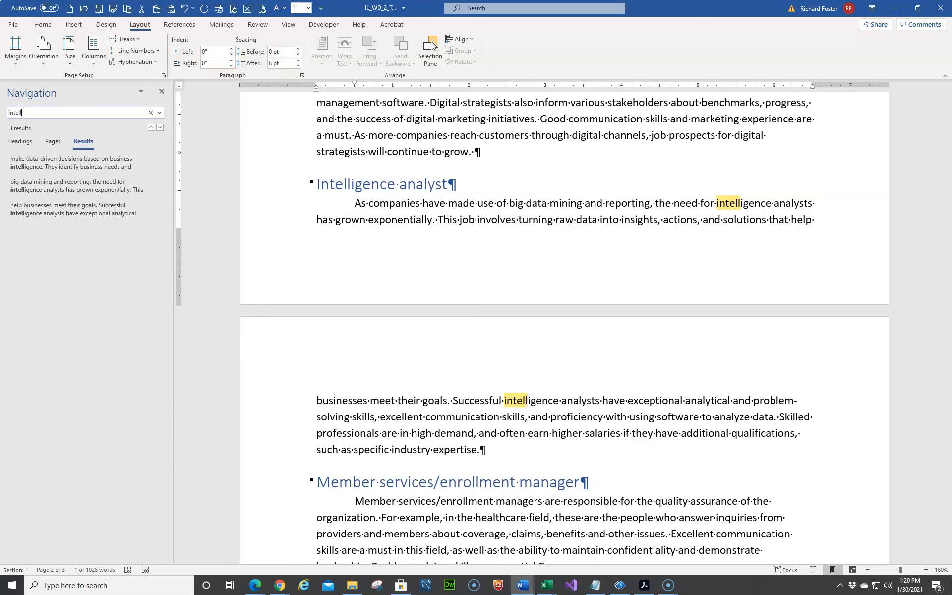
{"action": "left_click", "coordinate": [160, 128]}
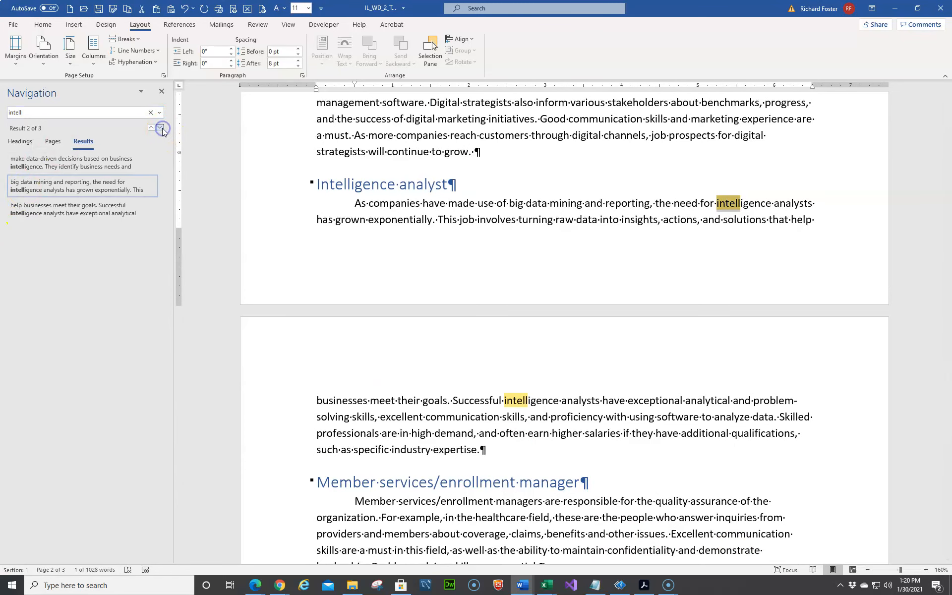
{"action": "left_click", "coordinate": [162, 127]}
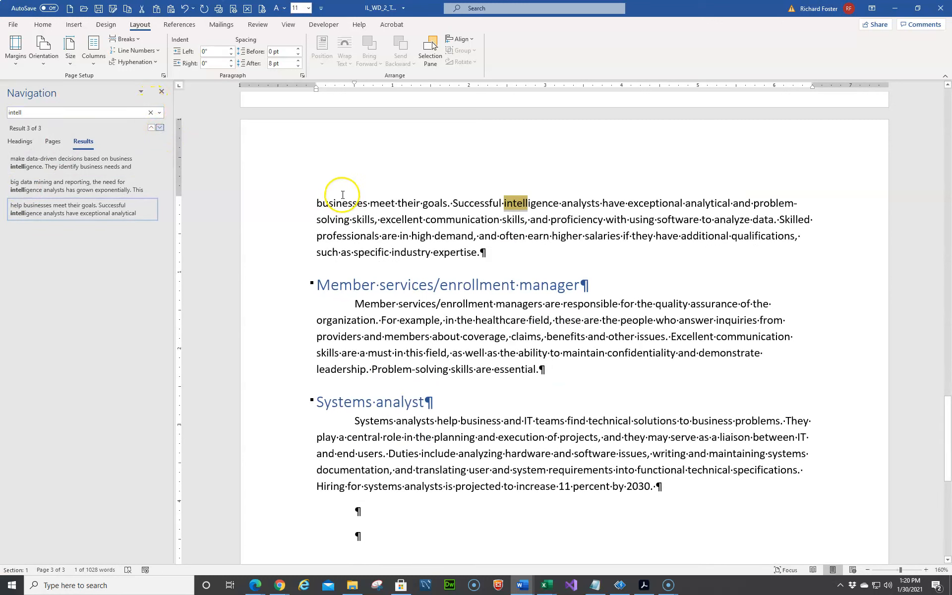
{"action": "left_click", "coordinate": [151, 128]}
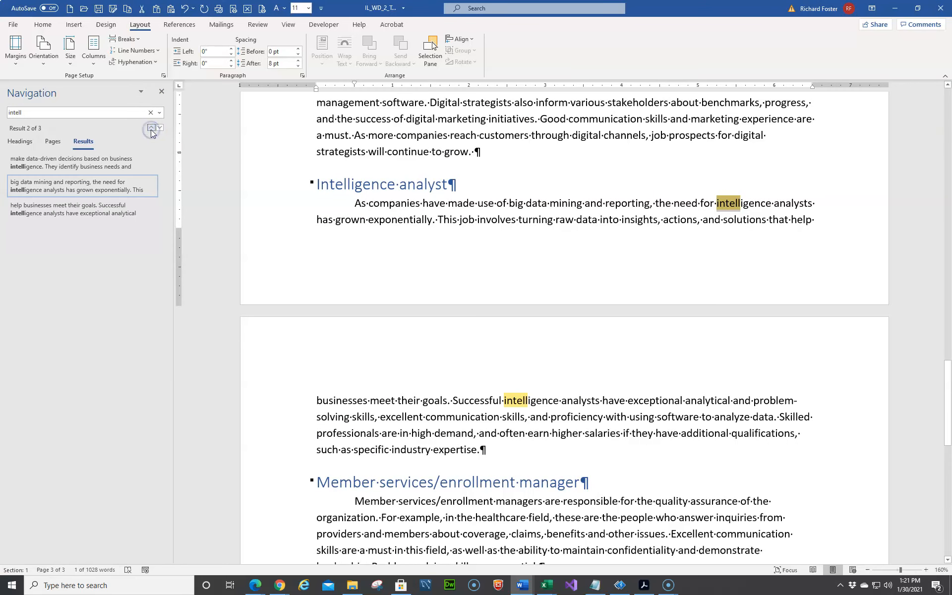
Insert a page break directly before the "Intelligence analyst" heading.
{"action": "left_click", "coordinate": [315, 183]}
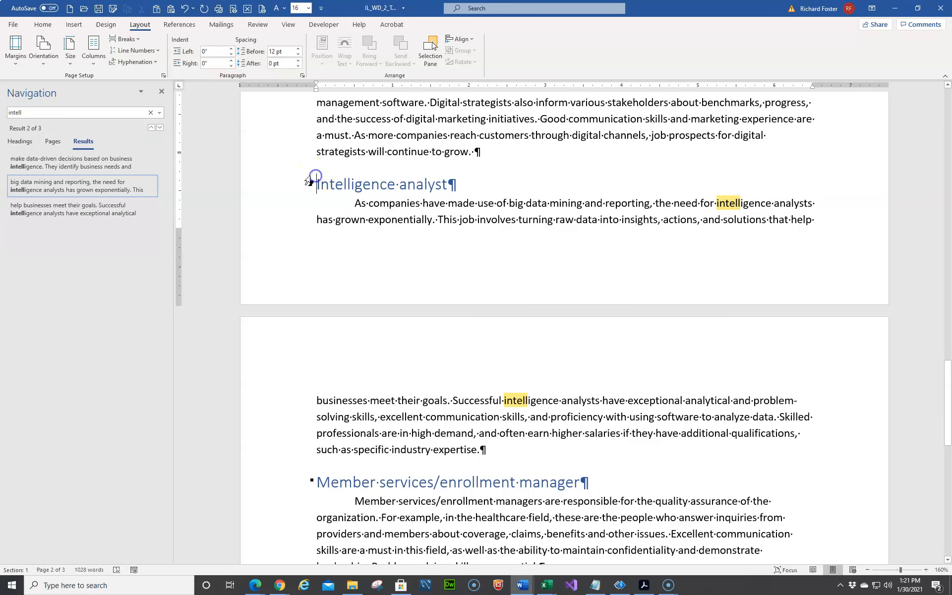
{"action": "left_click", "coordinate": [276, 188]}
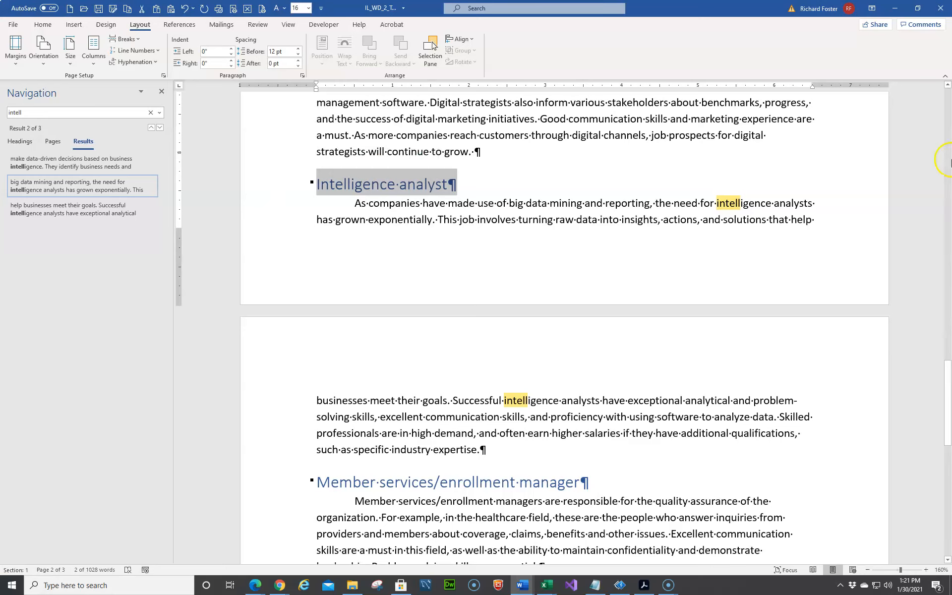
{"action": "left_click", "coordinate": [327, 182]}
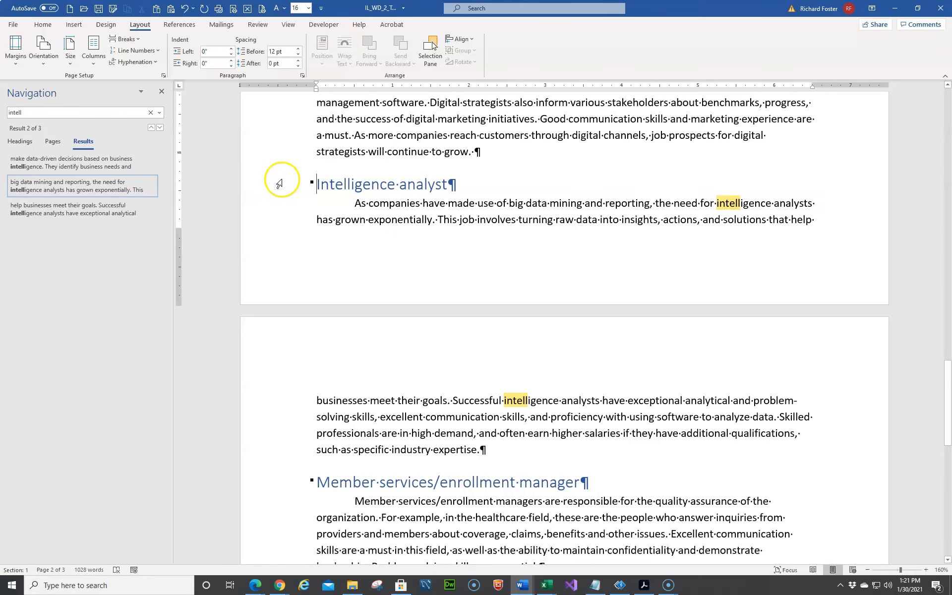
{"action": "key", "text": "ctrl+Return"}
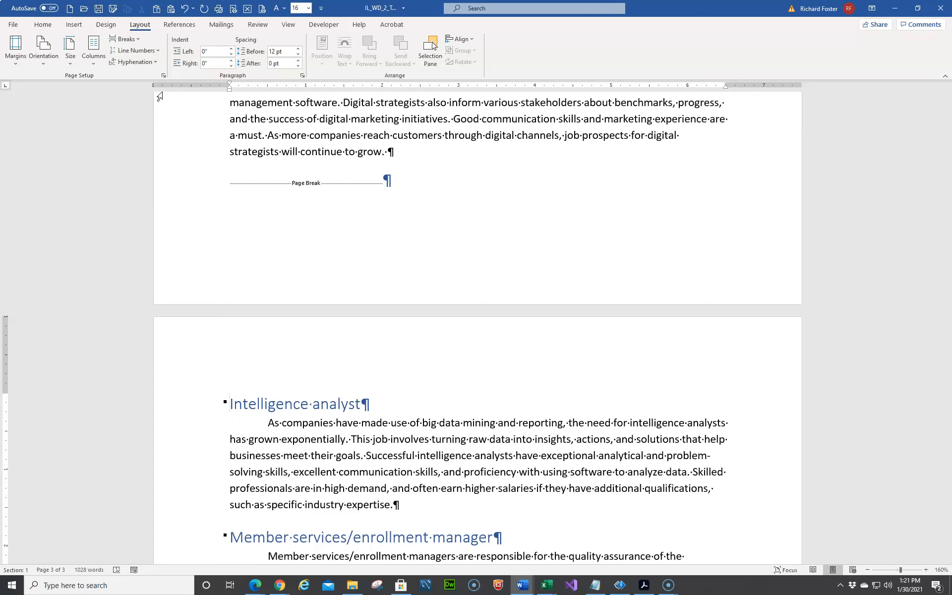
Add a Plain Number 2 page number at the bottom of the pages and return to the body text.
{"action": "key", "text": "ctrl+Home"}
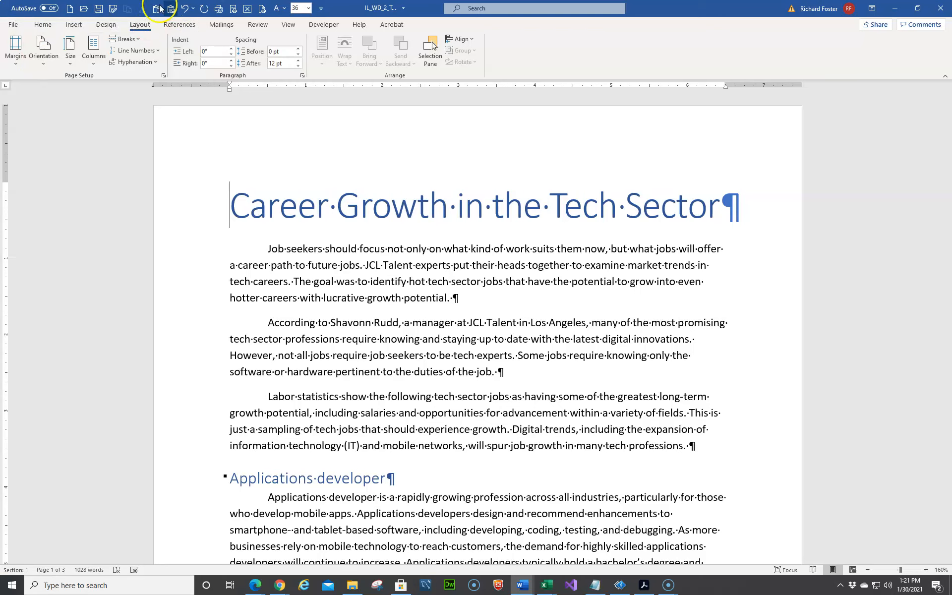
{"action": "left_click", "coordinate": [74, 25]}
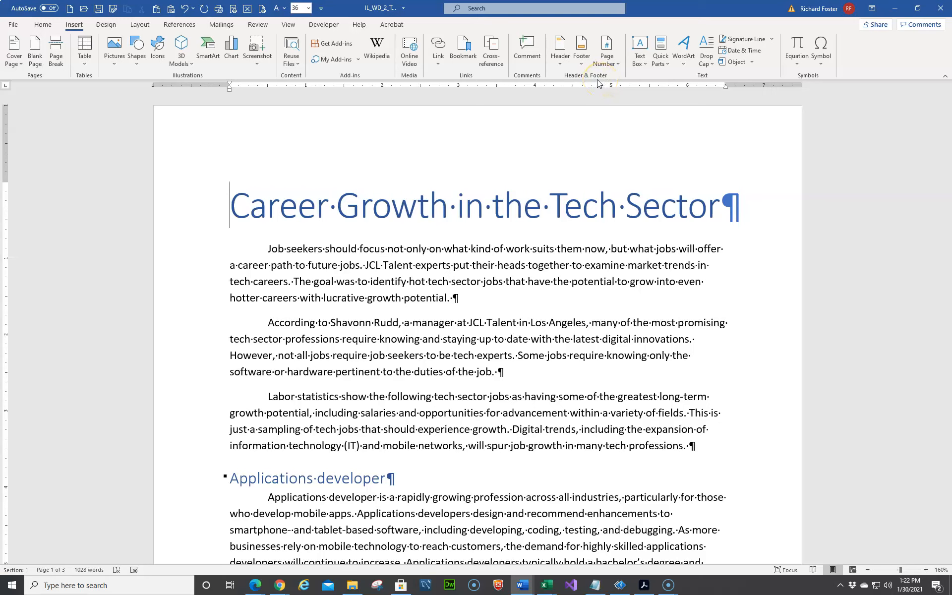
{"action": "left_click", "coordinate": [619, 70]}
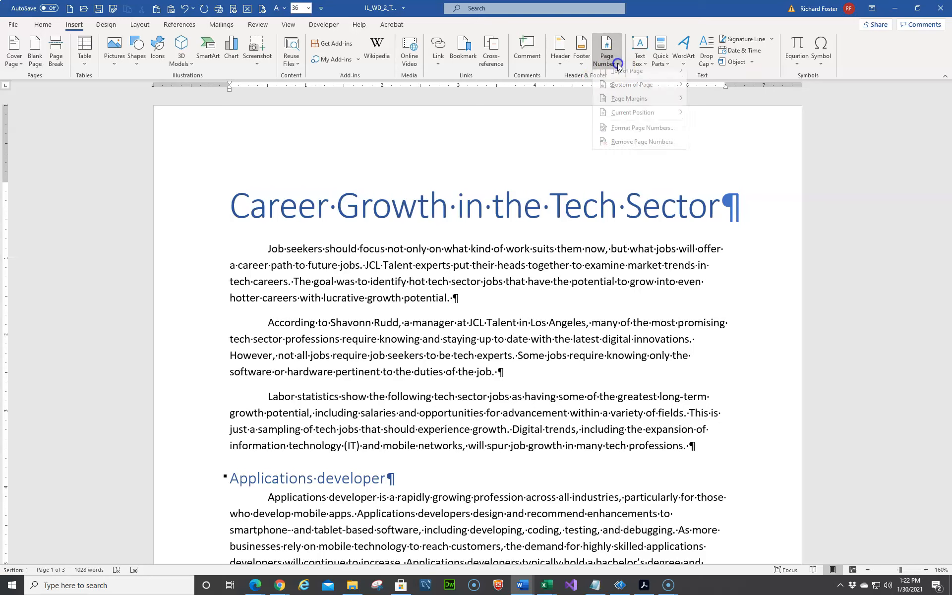
{"action": "left_click", "coordinate": [632, 91]}
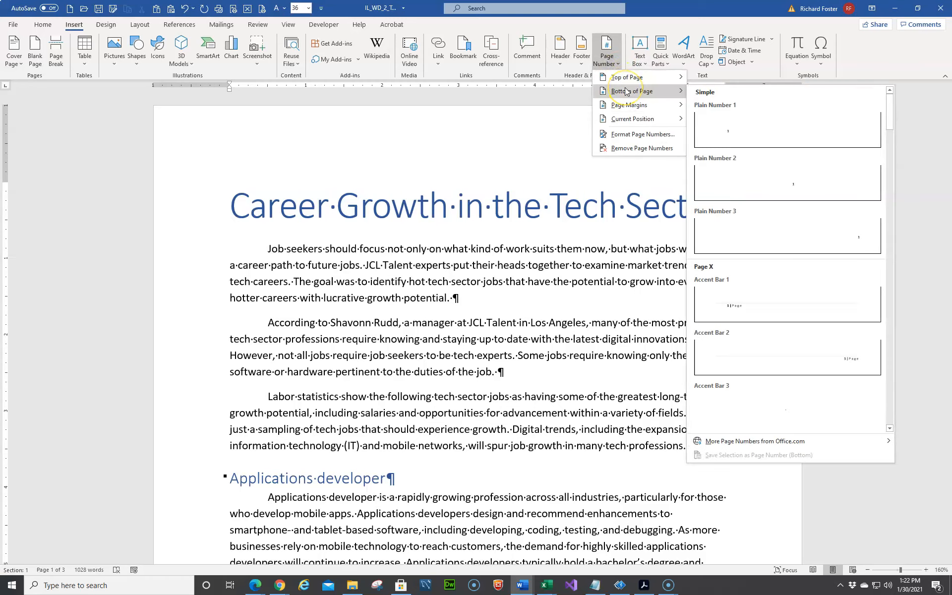
{"action": "left_click", "coordinate": [725, 164]}
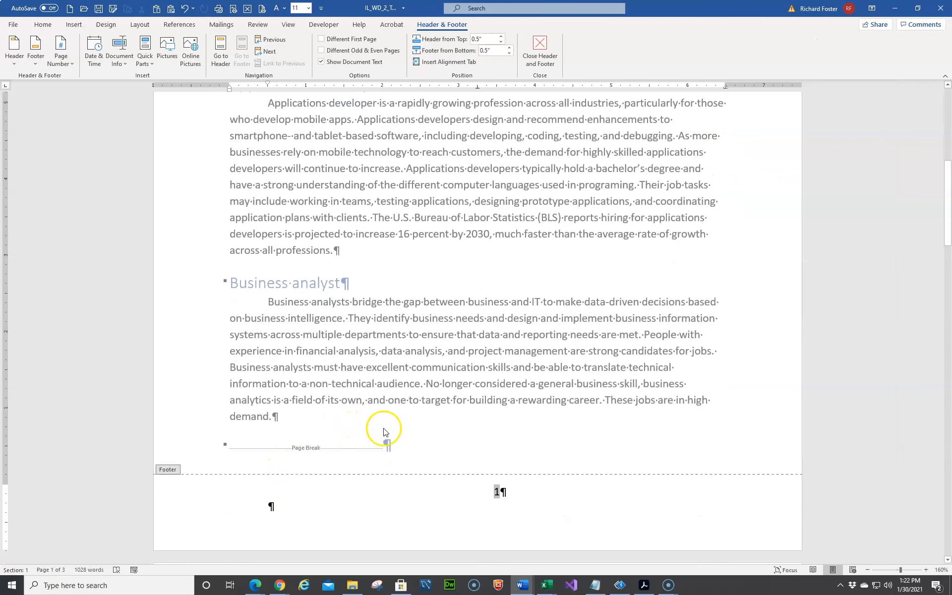
{"action": "scroll", "coordinate": [392, 426], "scroll_direction": "up", "scroll_amount": 5}
{"action": "scroll", "coordinate": [394, 425], "scroll_direction": "up", "scroll_amount": 3}
{"action": "scroll", "coordinate": [391, 419], "scroll_direction": "down", "scroll_amount": 9}
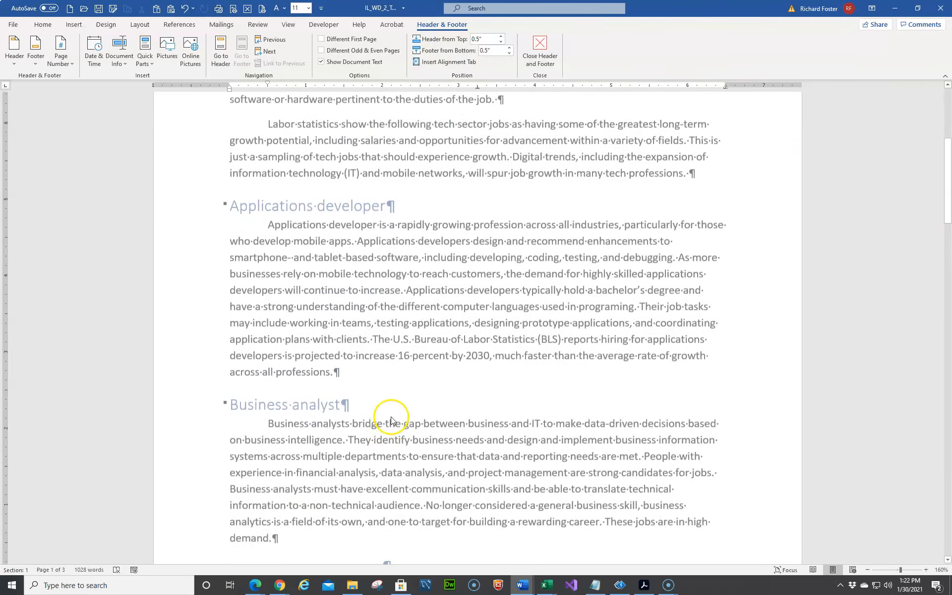
{"action": "scroll", "coordinate": [401, 416], "scroll_direction": "up", "scroll_amount": 2}
{"action": "scroll", "coordinate": [400, 415], "scroll_direction": "up", "scroll_amount": 7}
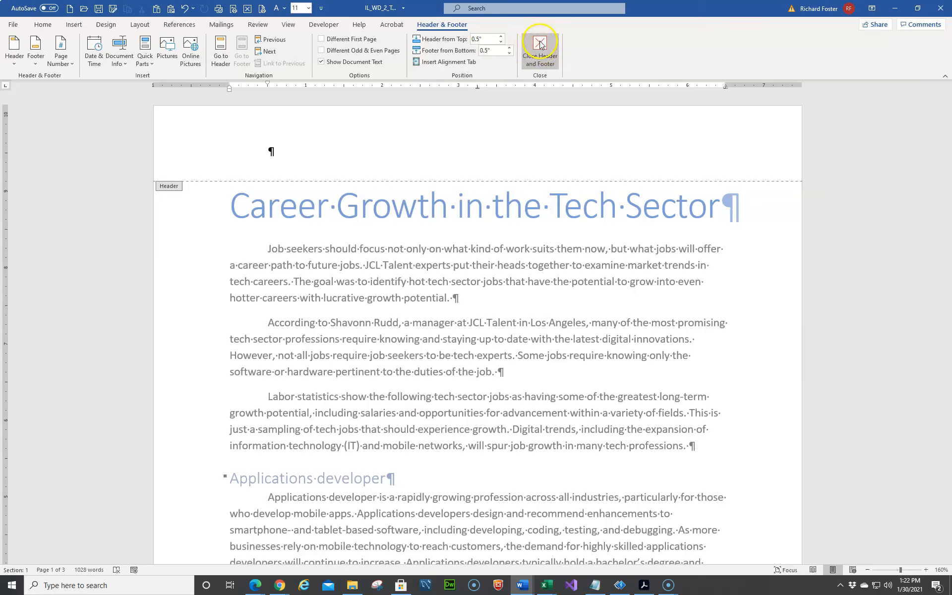
{"action": "double_click", "coordinate": [322, 339]}
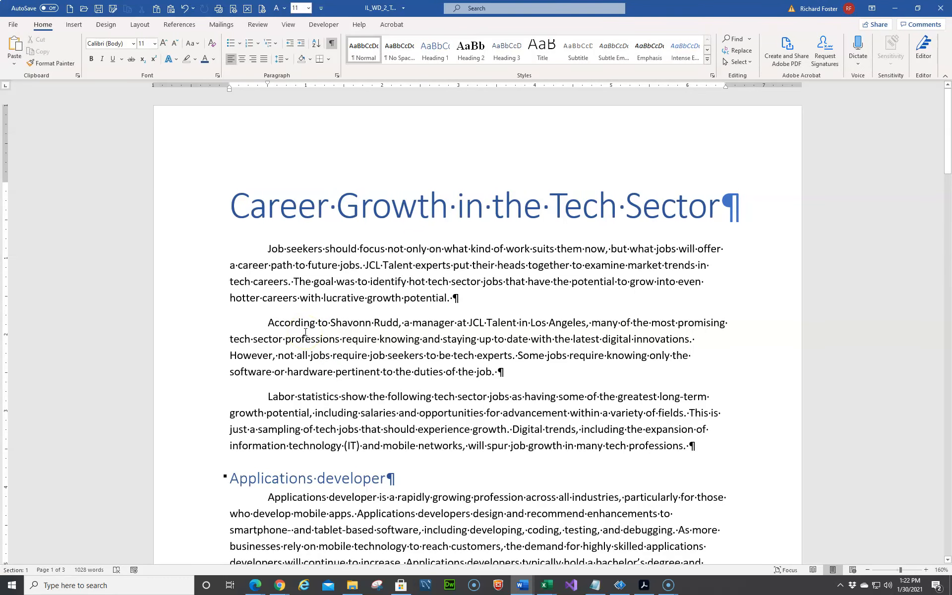
Review the report's layout in the Multiple Pages view from its beginning and return to Page Width zoom.
{"action": "key", "text": "ctrl+Home"}
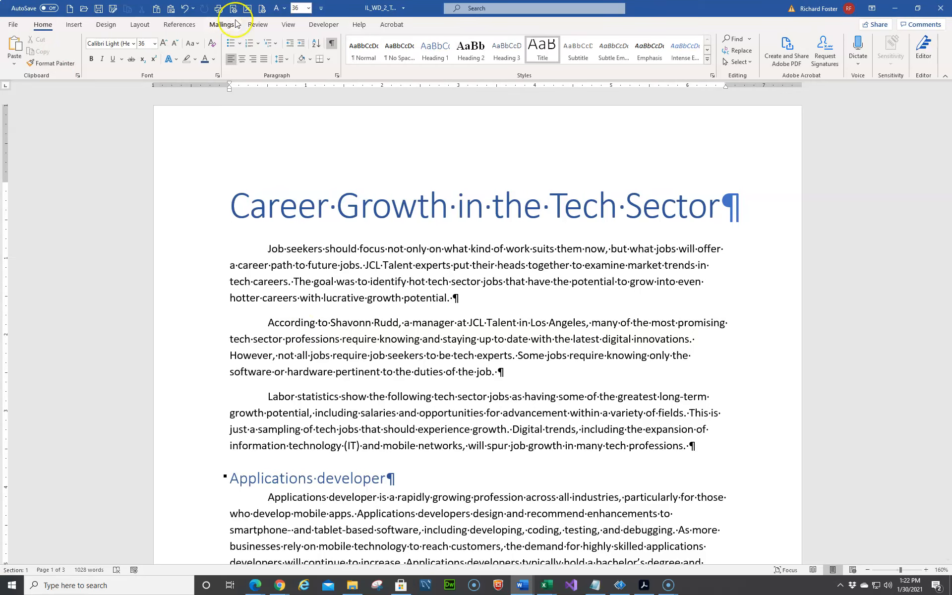
{"action": "left_click", "coordinate": [289, 24]}
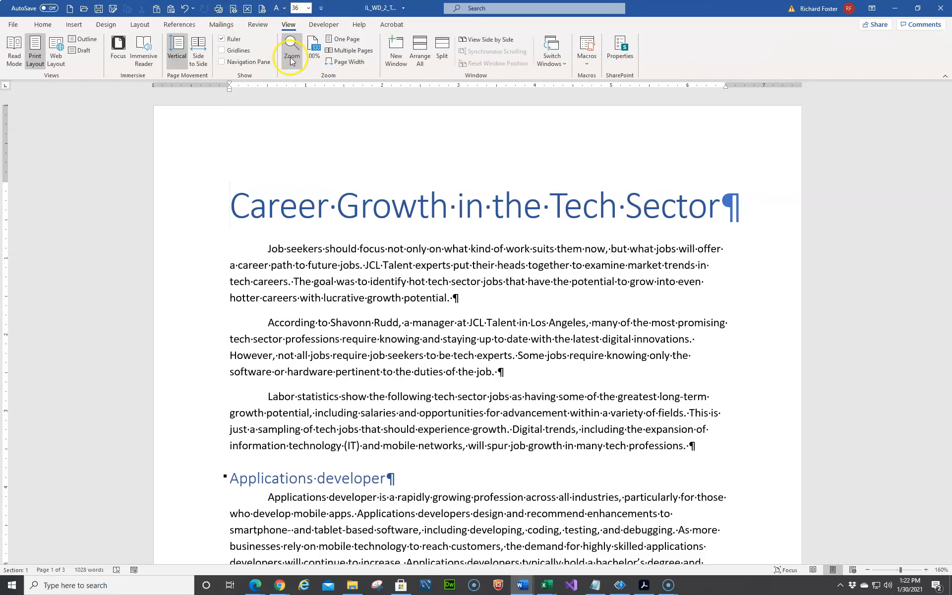
{"action": "left_click", "coordinate": [342, 50]}
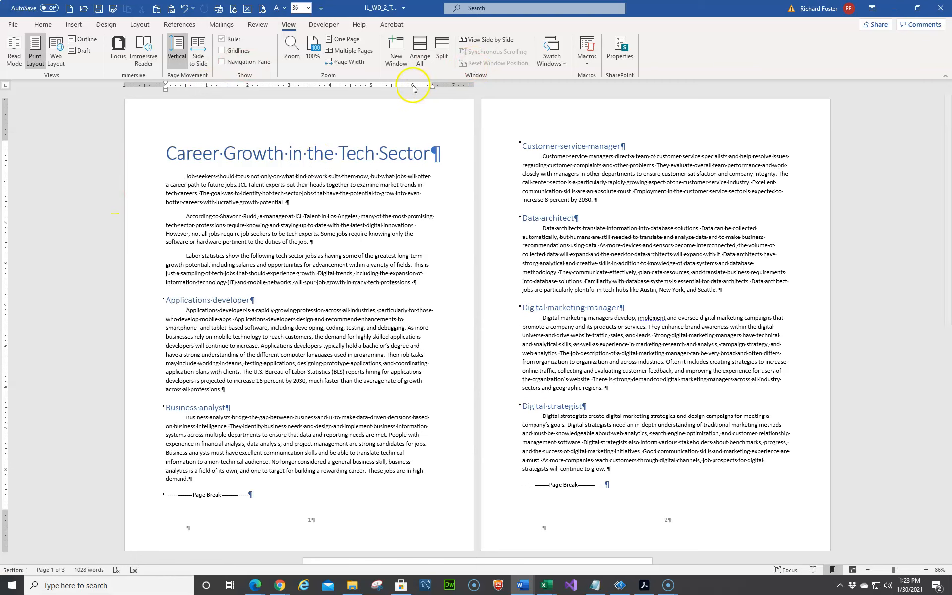
{"action": "left_click", "coordinate": [354, 63]}
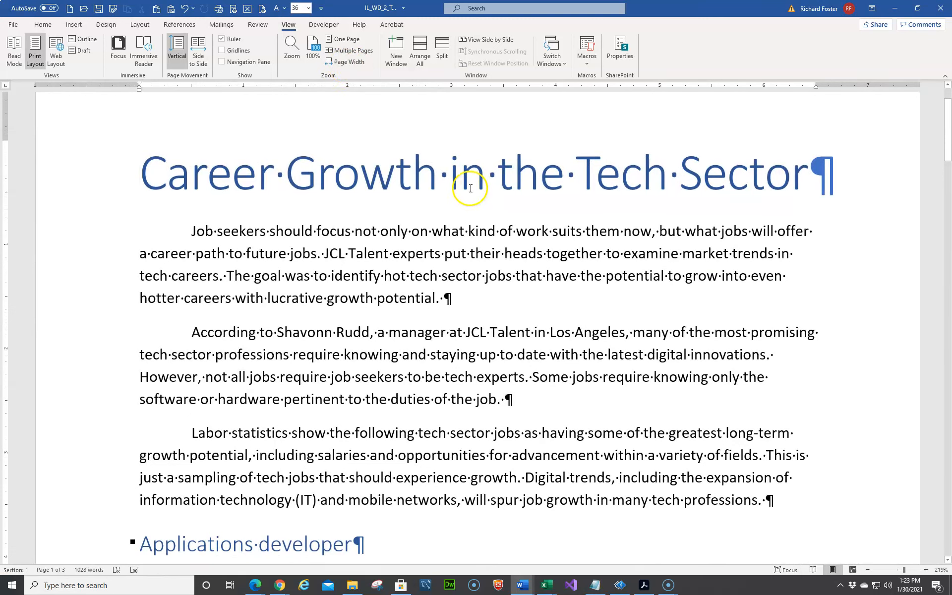
Insert the built-in Blank header into the report.
{"action": "left_click", "coordinate": [43, 24]}
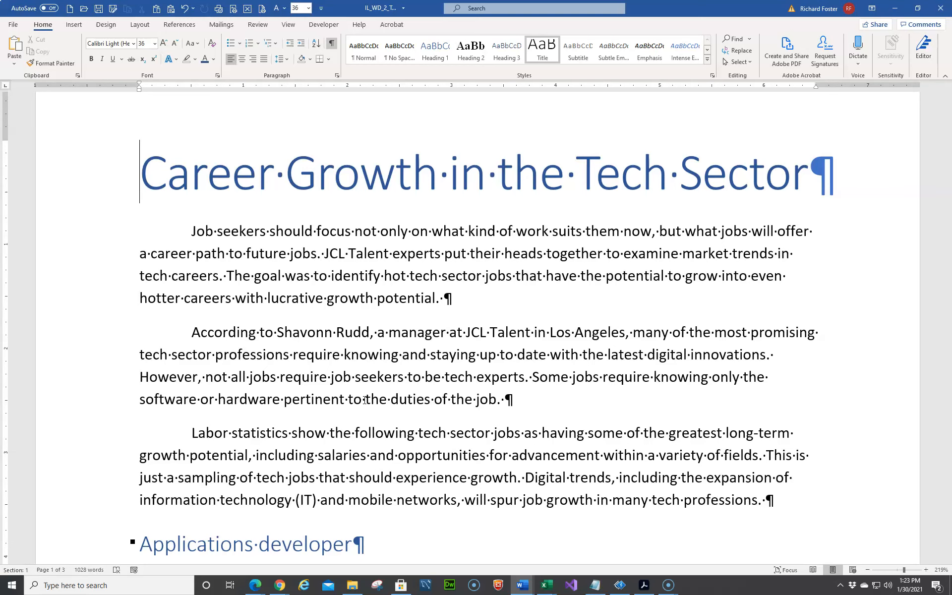
{"action": "left_click", "coordinate": [73, 29]}
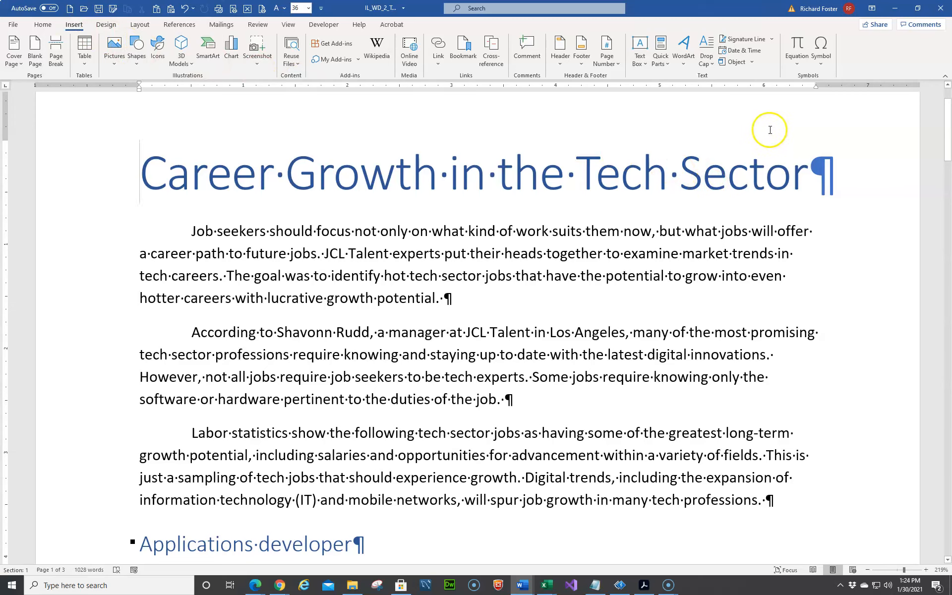
{"action": "left_click", "coordinate": [562, 63]}
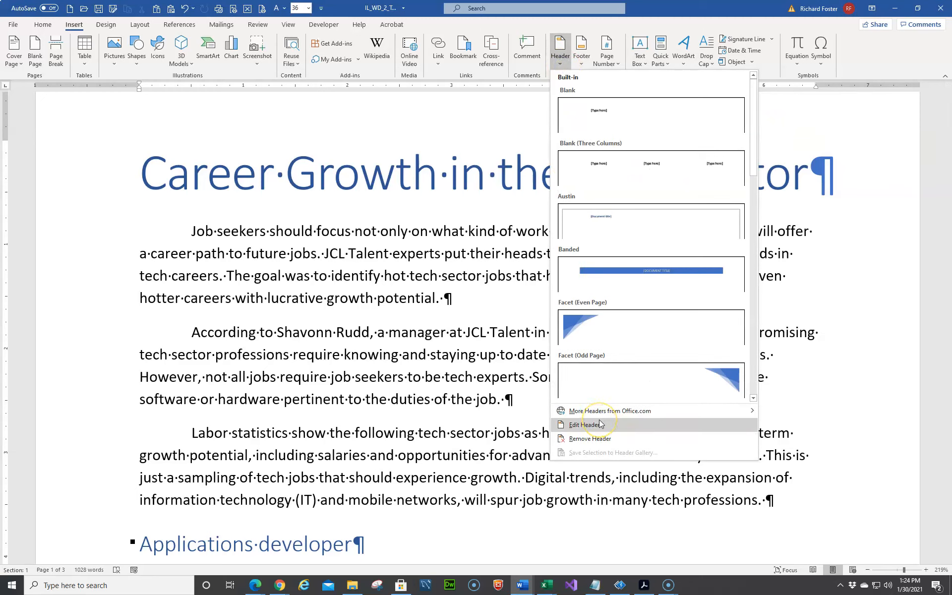
{"action": "left_click", "coordinate": [610, 117]}
{"action": "left_click", "coordinate": [596, 111]}
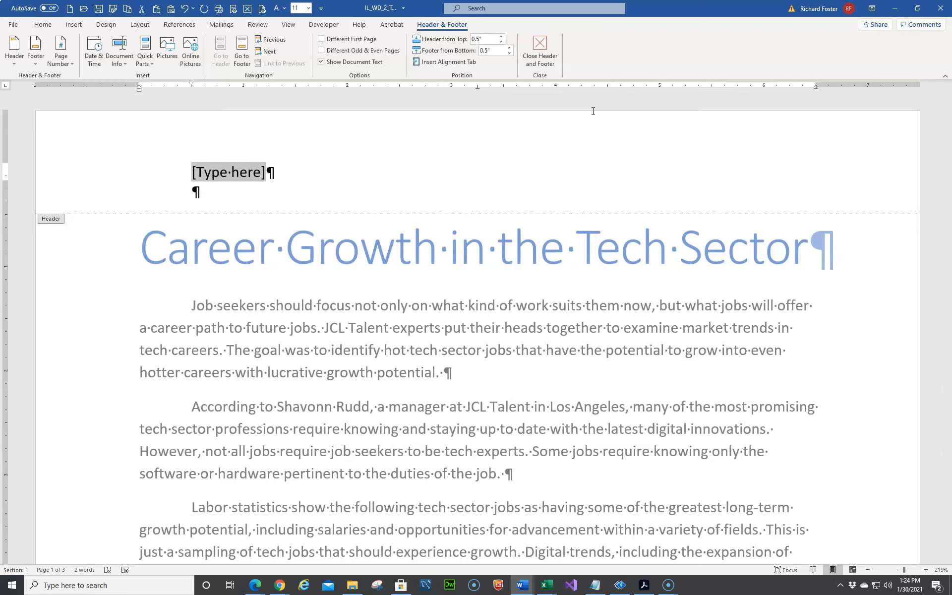
Replace the header placeholder with the text "Career Growth in the Tech Sector".
{"action": "type", "text": "Var"}
{"action": "key", "text": "BackSpace"}
{"action": "key", "text": "BackSpace"}
{"action": "key", "text": "BackSpace"}
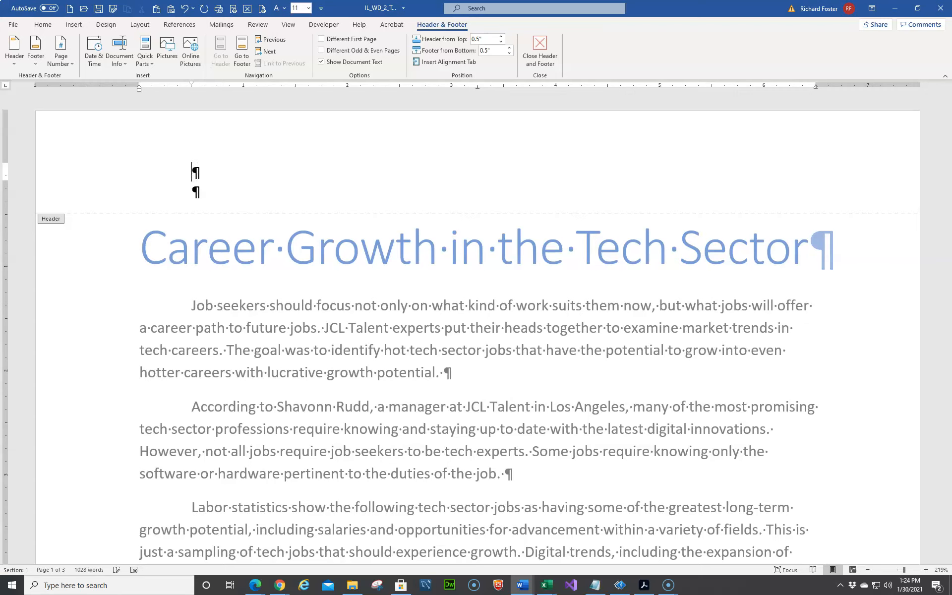
{"action": "type", "text": "Career Growth in"}
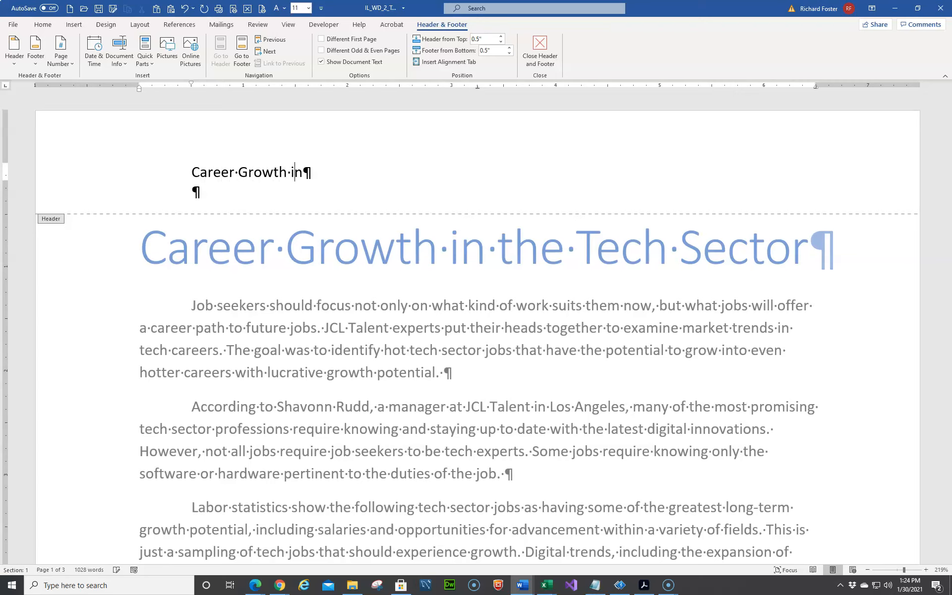
{"action": "type", "text": " the Tech S"}
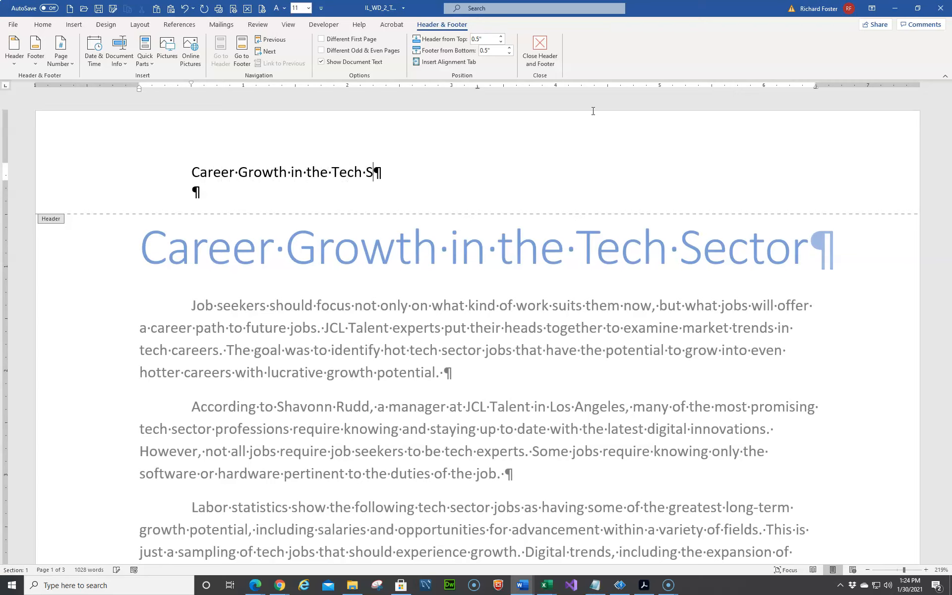
{"action": "type", "text": "ector"}
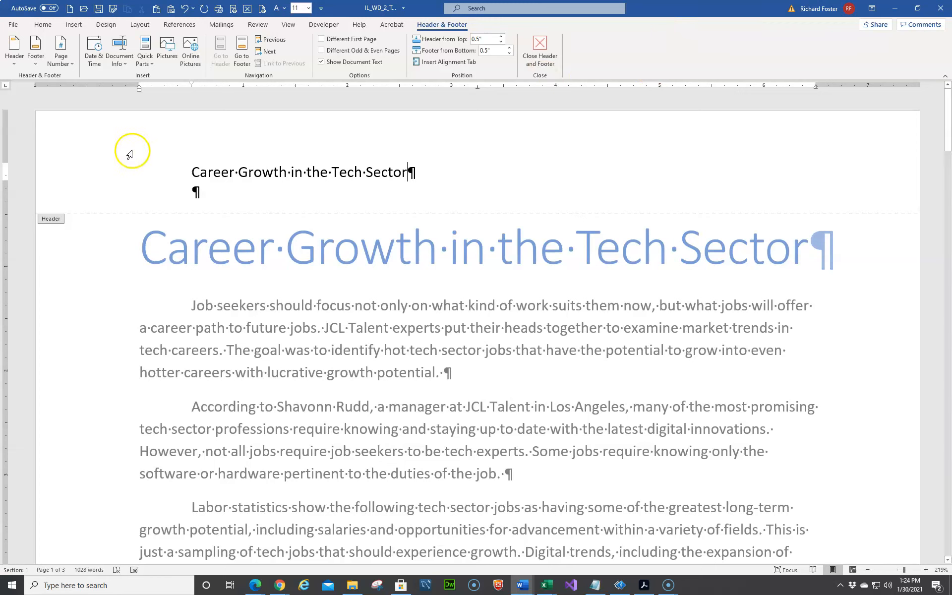
Apply the dark blue font color to the title text in the header, leaving out its paragraph mark.
{"action": "left_click", "coordinate": [61, 182]}
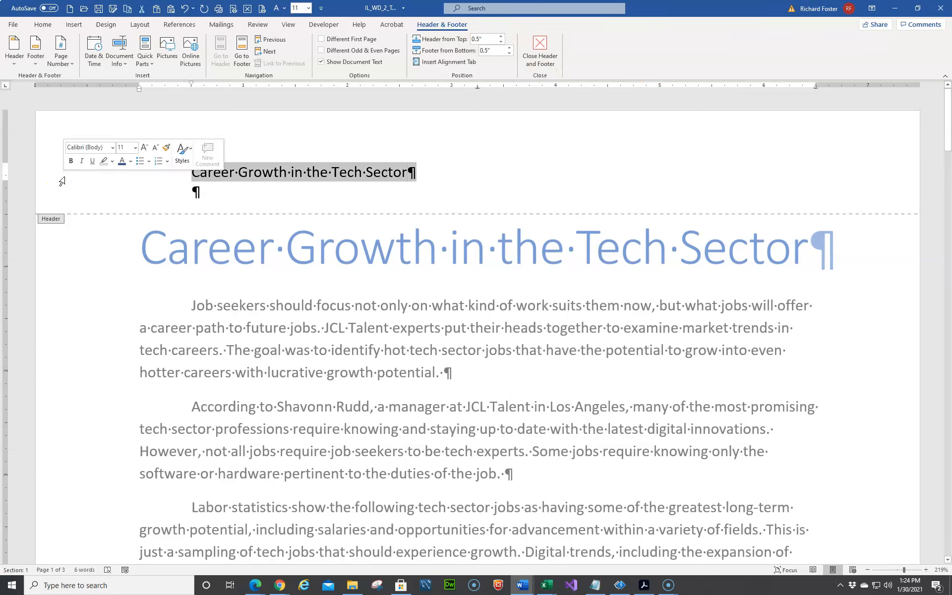
{"action": "key", "text": "shift+Left"}
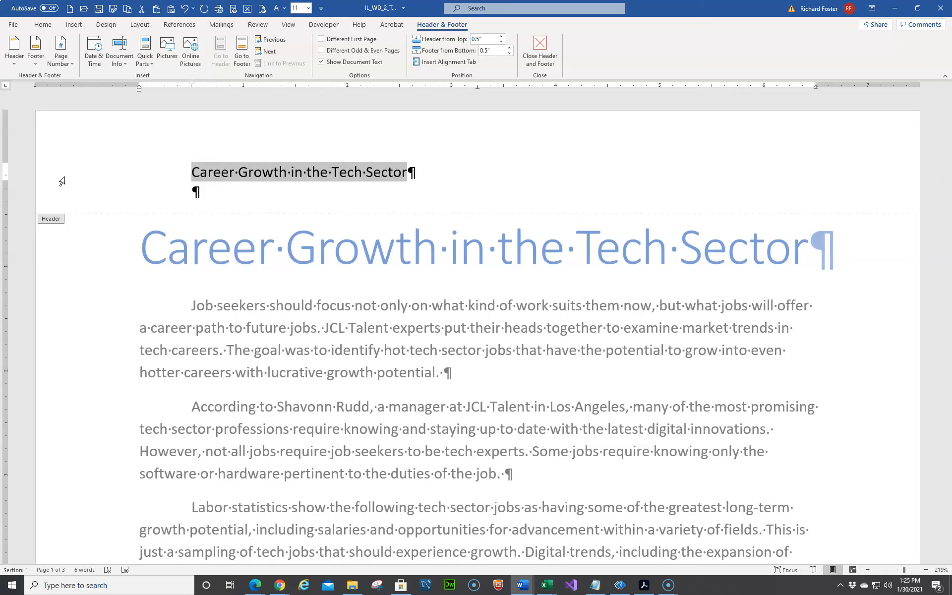
{"action": "right_click", "coordinate": [235, 175]}
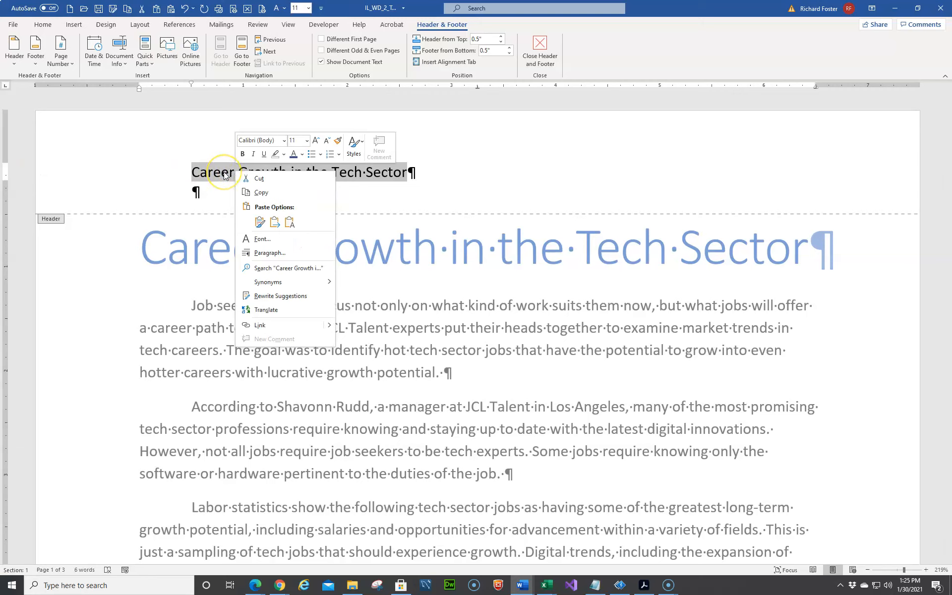
{"action": "left_click", "coordinate": [292, 155]}
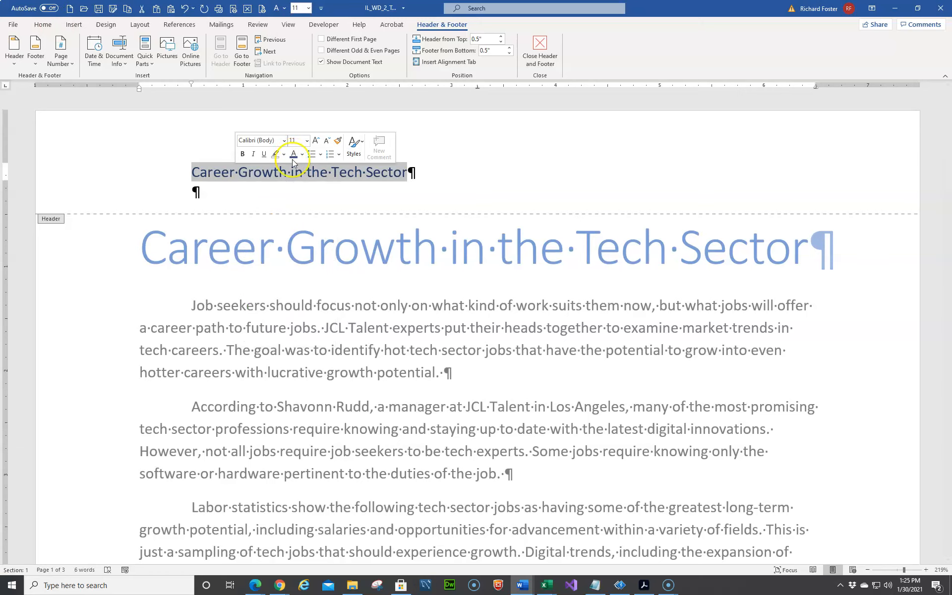
{"action": "left_click", "coordinate": [297, 203]}
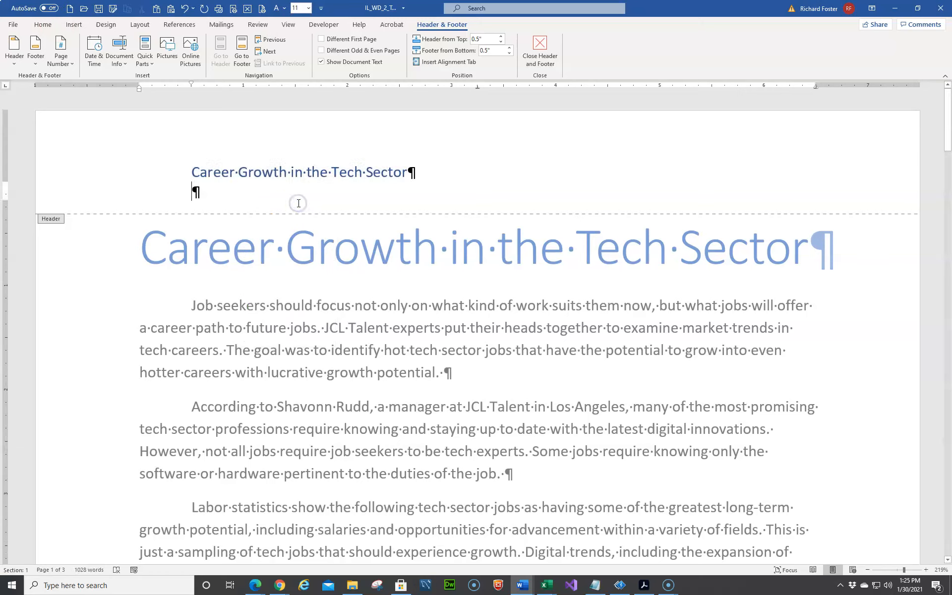
{"action": "left_click", "coordinate": [250, 185]}
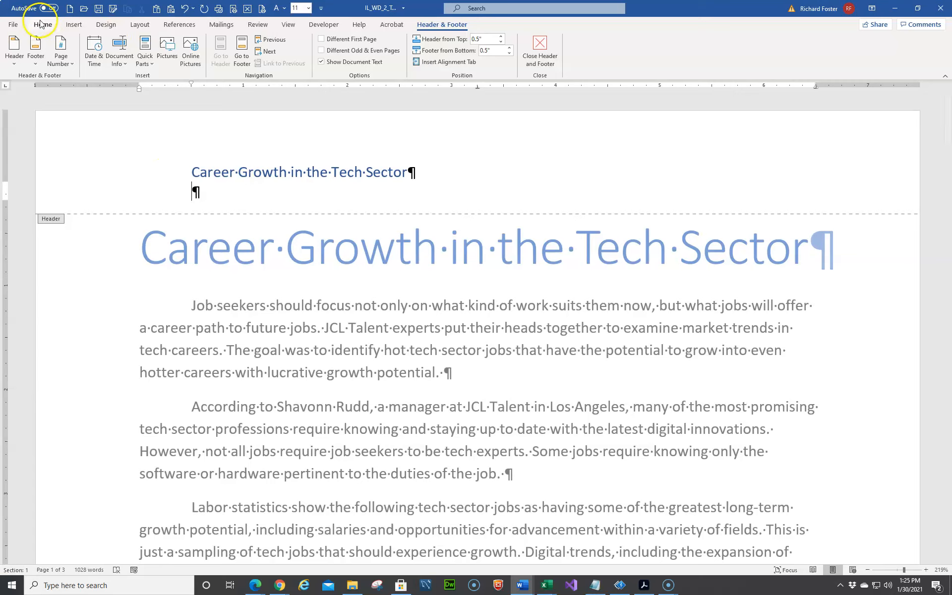
Center the "Career Growth in the Tech Sector" line in the header.
{"action": "left_click", "coordinate": [148, 168]}
{"action": "left_click", "coordinate": [97, 171]}
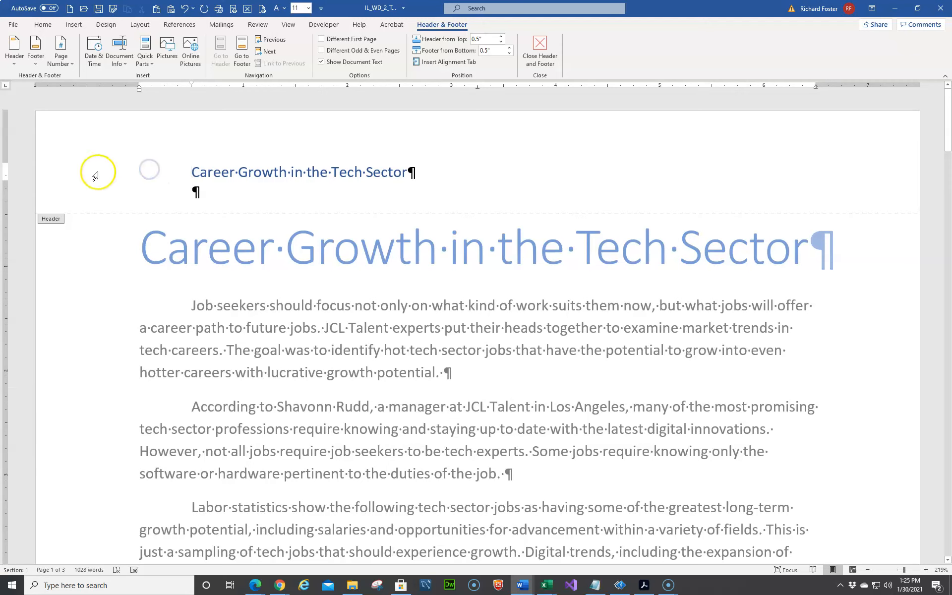
{"action": "left_click_drag", "start_coordinate": [209, 178], "coordinate": [222, 177]}
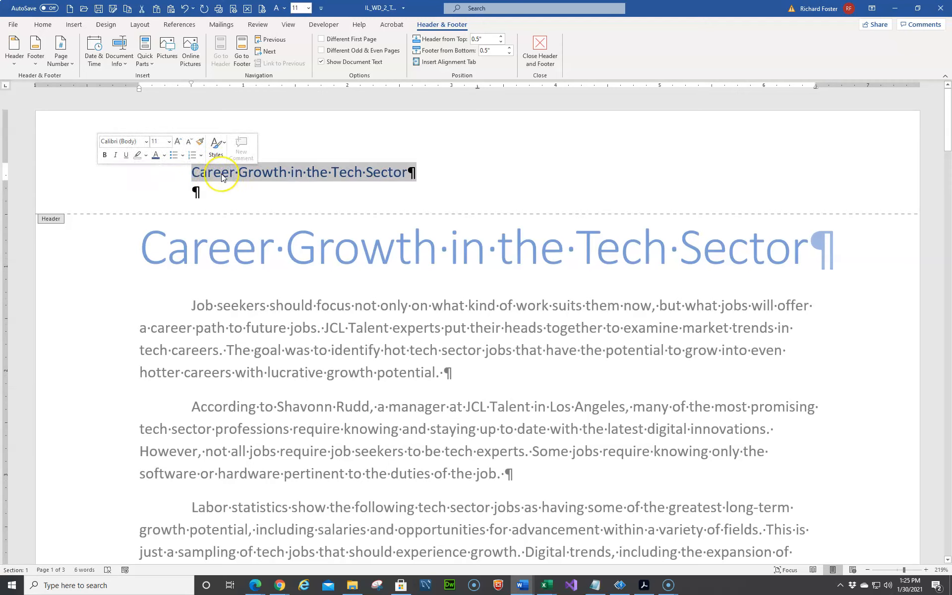
{"action": "left_click", "coordinate": [91, 63]}
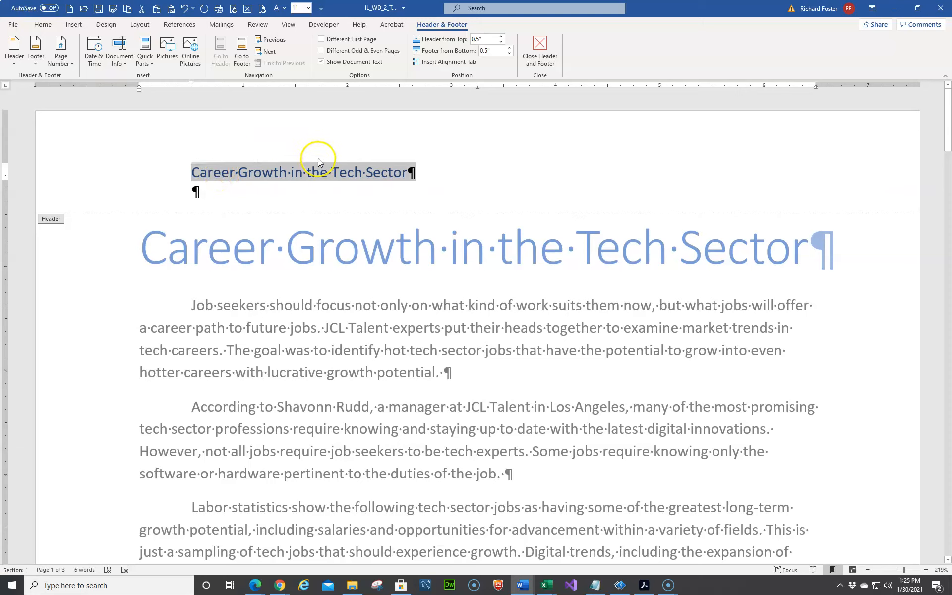
{"action": "key", "text": "ctrl+e"}
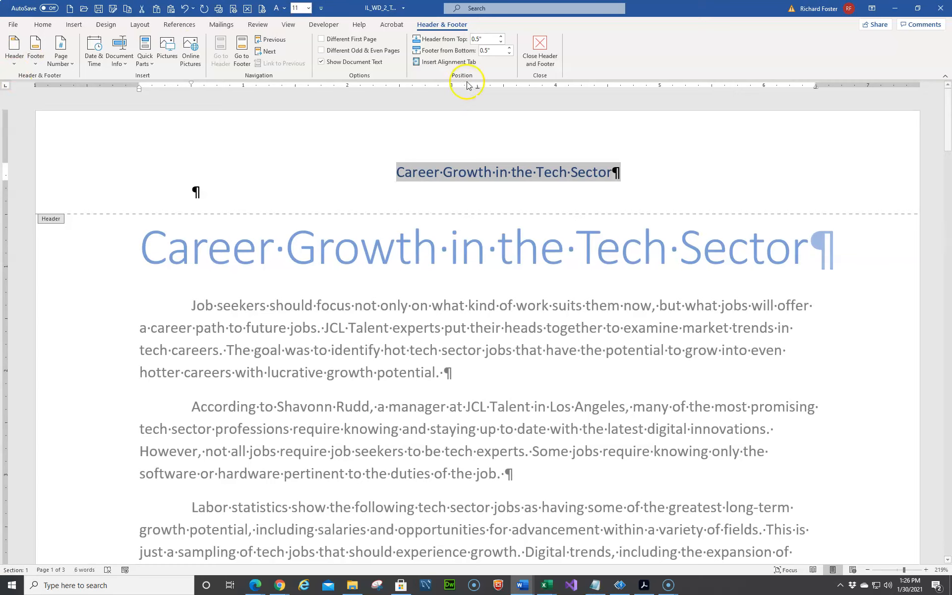
Add a bottom border to the header's title line.
{"action": "left_click", "coordinate": [43, 26]}
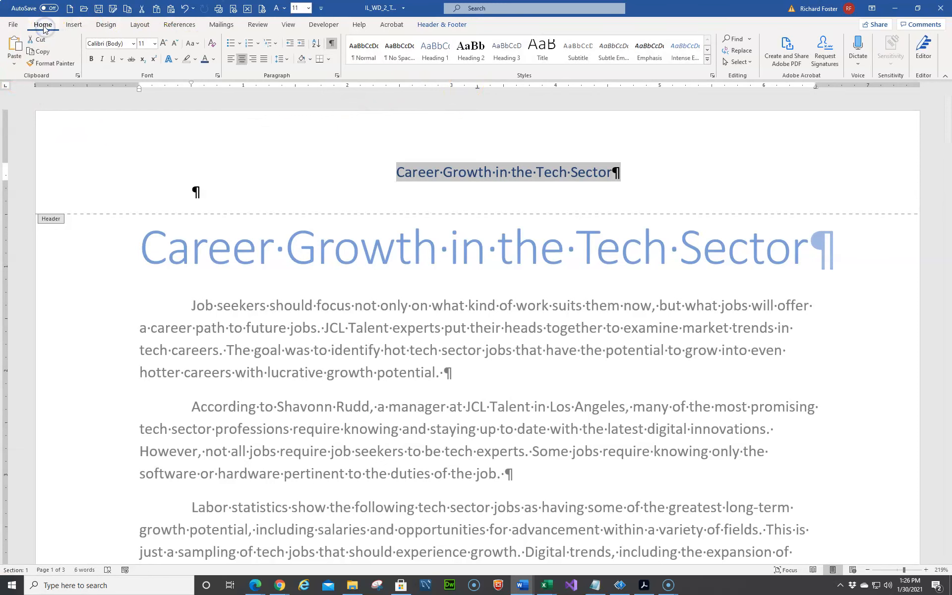
{"action": "left_click", "coordinate": [333, 59]}
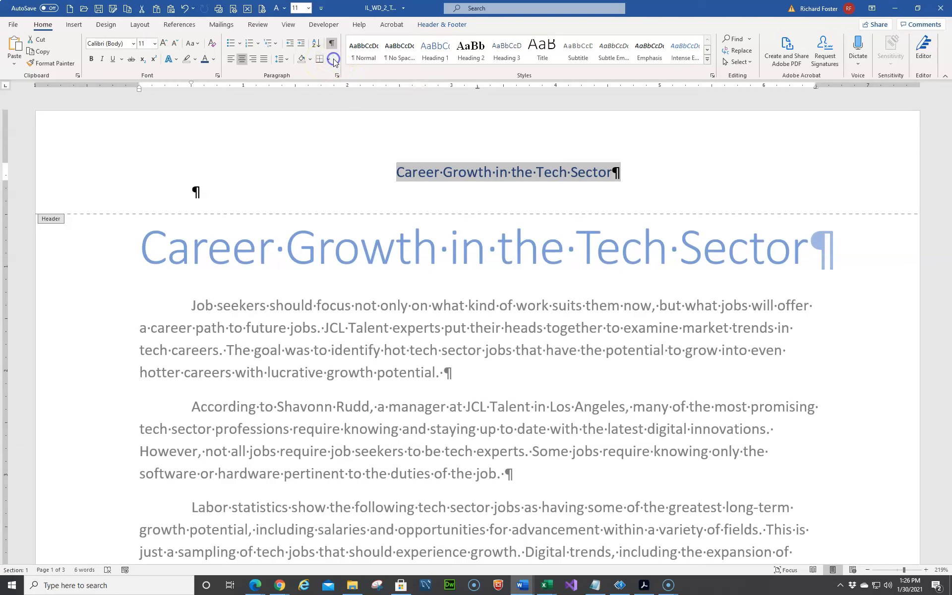
{"action": "left_click", "coordinate": [331, 60]}
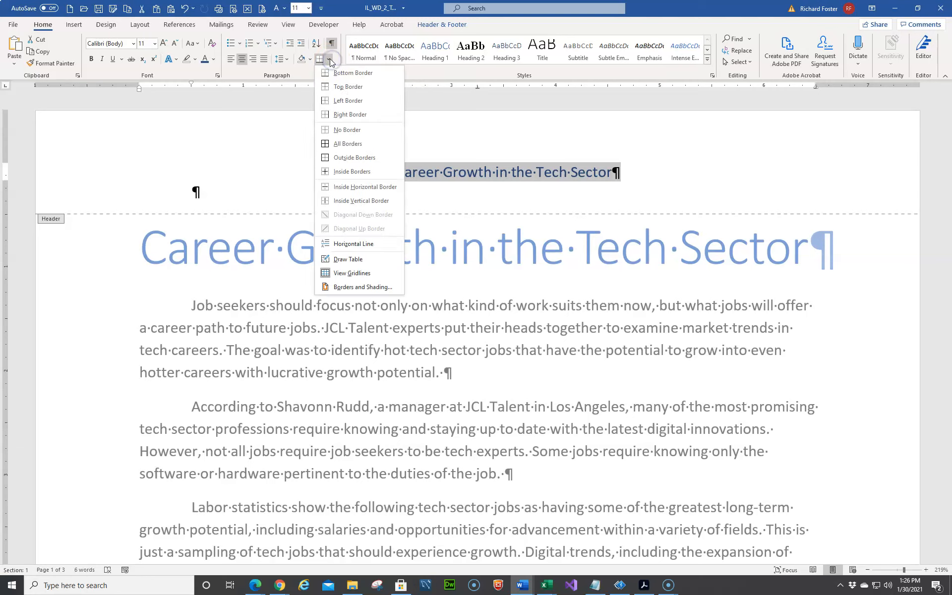
{"action": "left_click", "coordinate": [336, 74]}
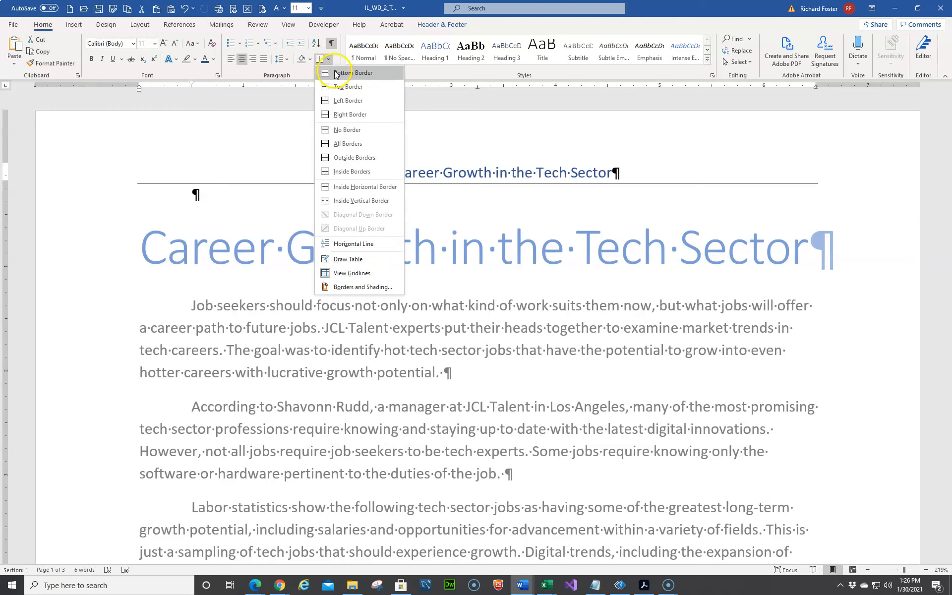
{"action": "left_click", "coordinate": [418, 196]}
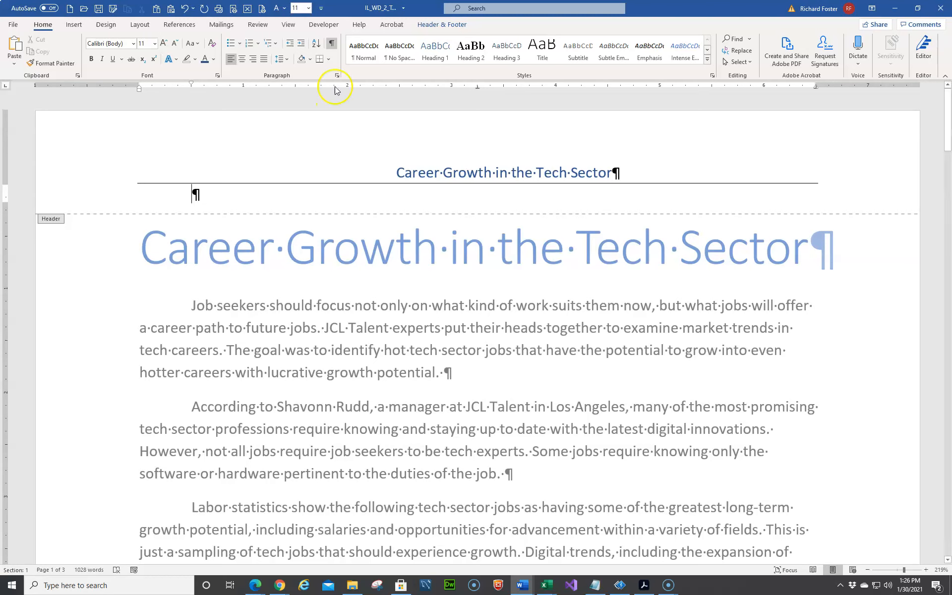
Color the page number in the footer dark blue and return to the start of the body text.
{"action": "left_click", "coordinate": [430, 28]}
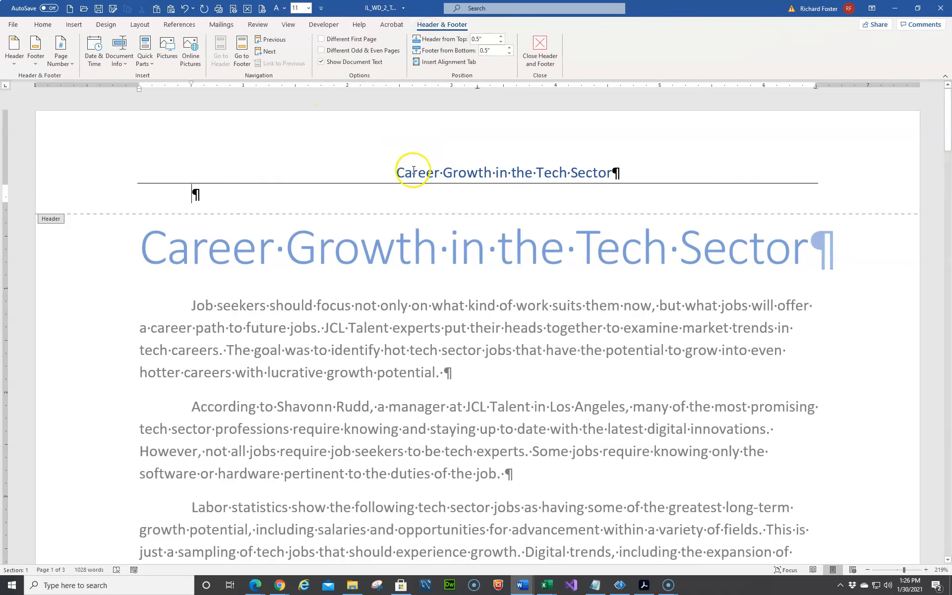
{"action": "left_click", "coordinate": [243, 58]}
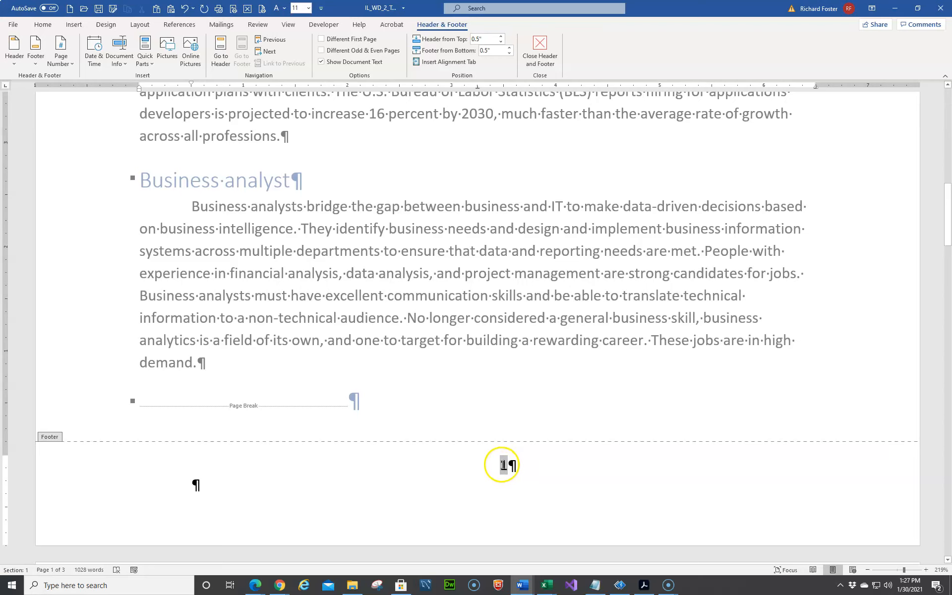
{"action": "left_click", "coordinate": [501, 461]}
{"action": "key", "text": "shift+Right"}
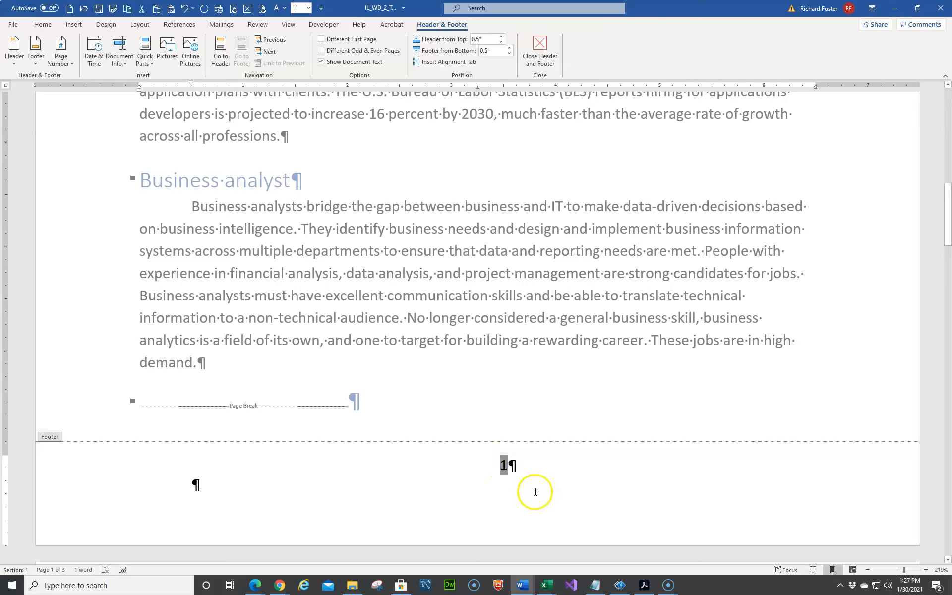
{"action": "right_click", "coordinate": [504, 469]}
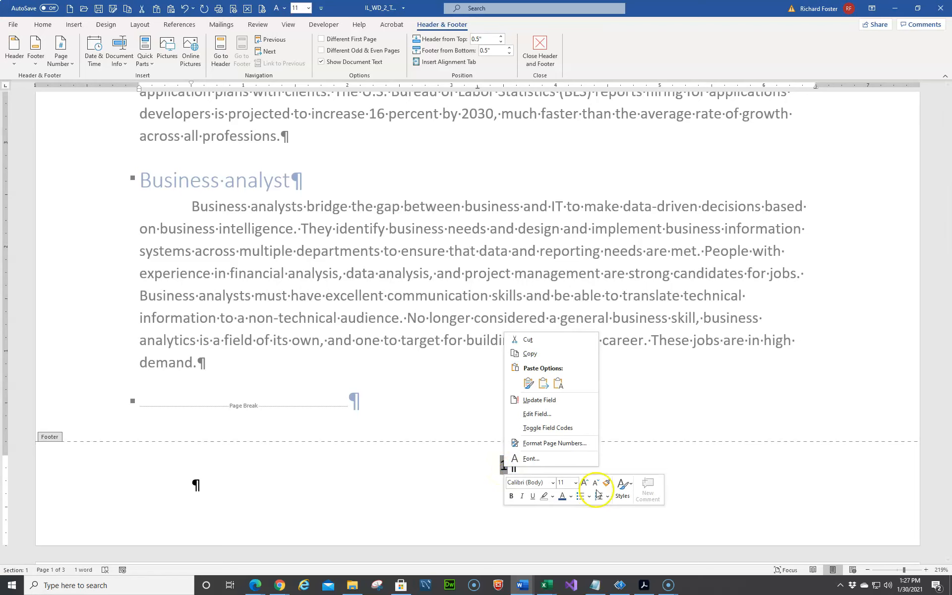
{"action": "left_click", "coordinate": [563, 496]}
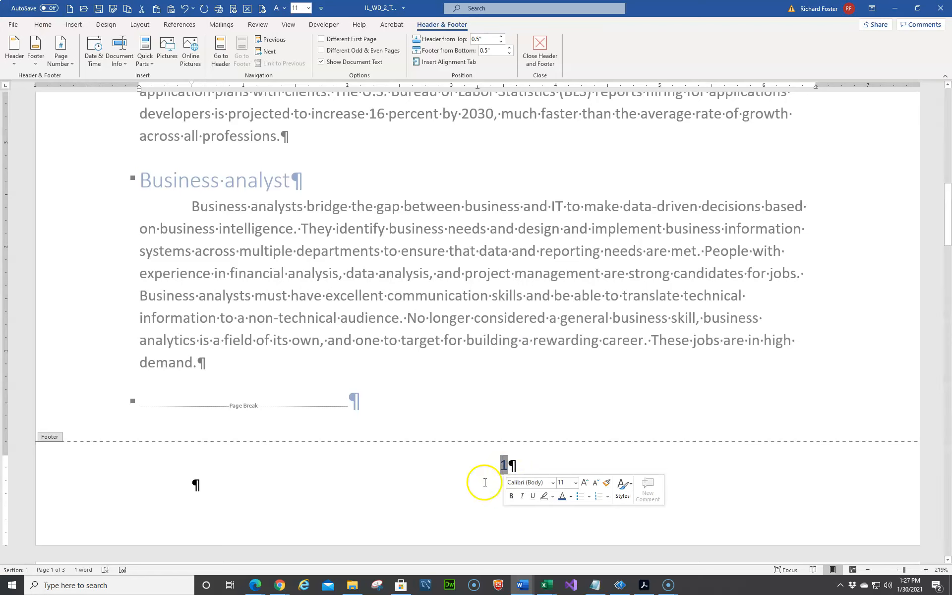
{"action": "left_click", "coordinate": [469, 479]}
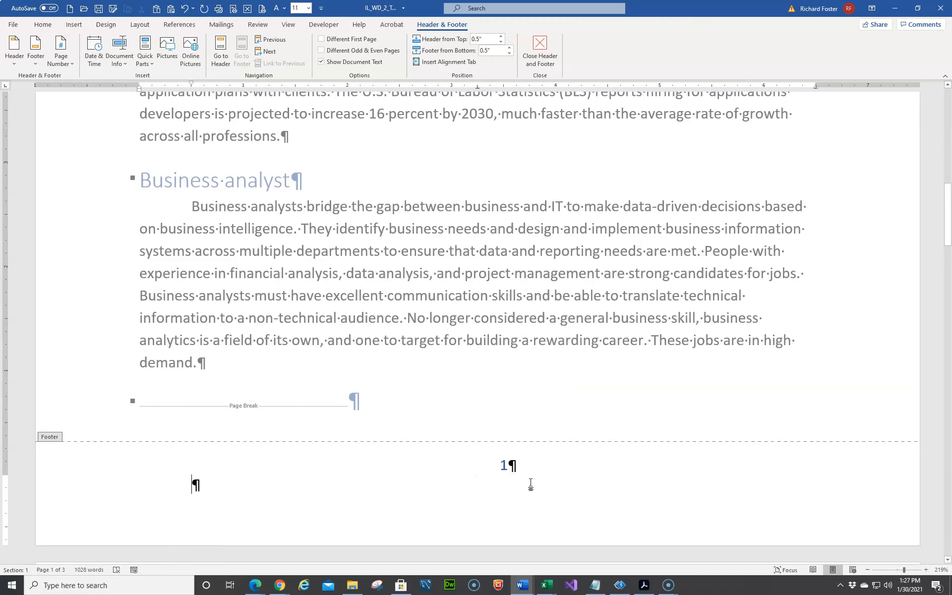
{"action": "key", "text": "Up"}
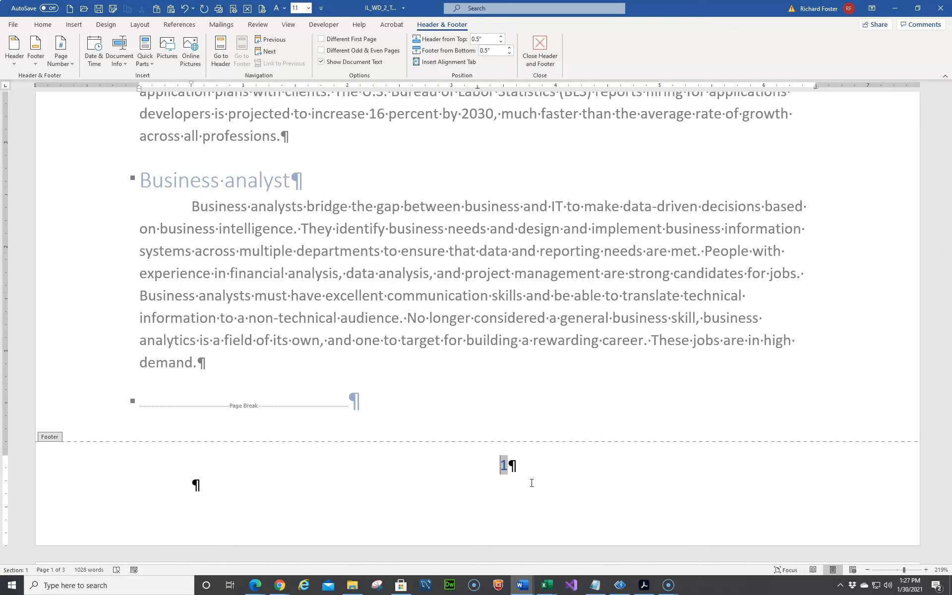
{"action": "double_click", "coordinate": [585, 310]}
{"action": "key", "text": "ctrl+Home"}
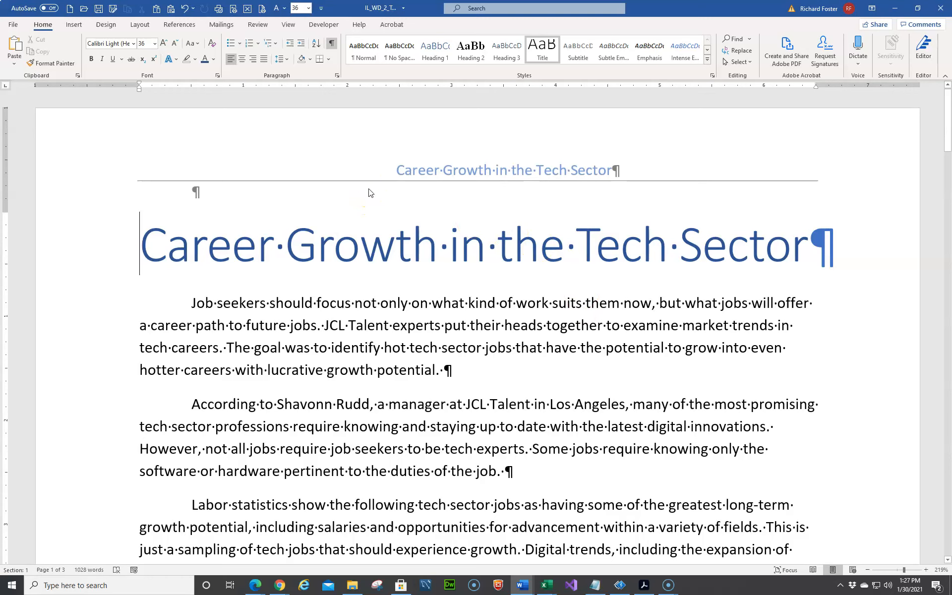
Reopen the header for editing and turn on the Different First Page option.
{"action": "double_click", "coordinate": [452, 169]}
{"action": "double_click", "coordinate": [450, 169]}
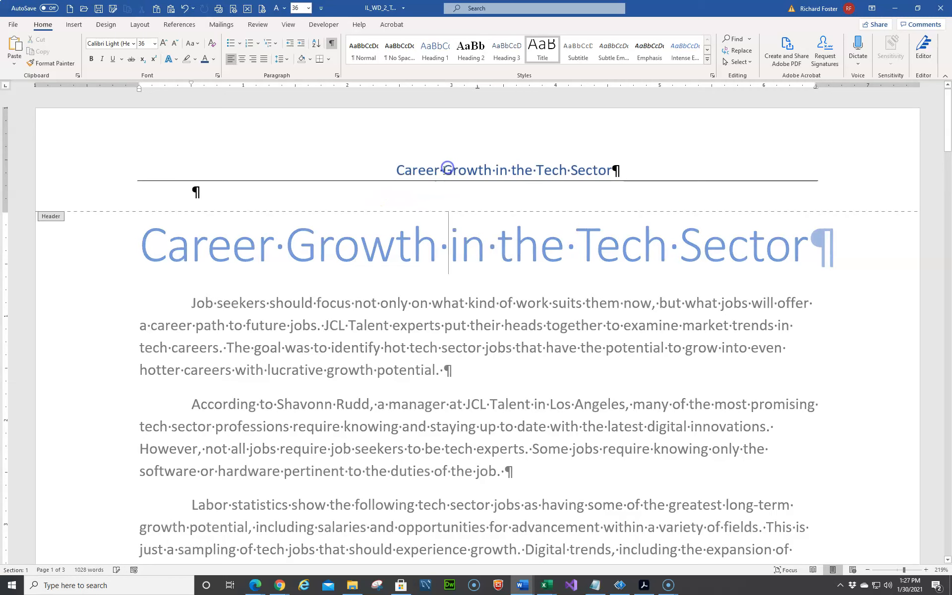
{"action": "left_click", "coordinate": [445, 177]}
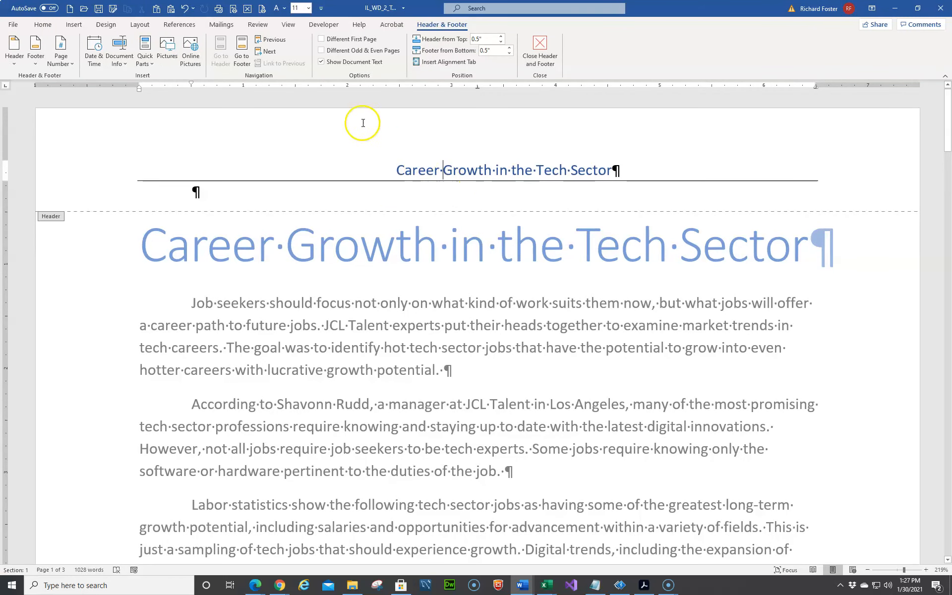
{"action": "left_click", "coordinate": [328, 44]}
{"action": "left_click", "coordinate": [321, 40]}
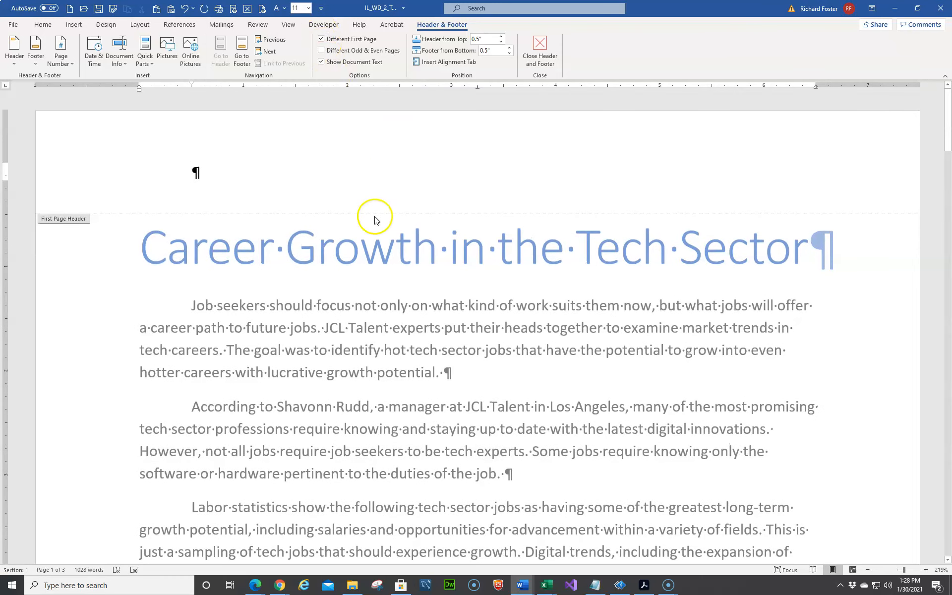
Check the first page footer against the second page header and save the document.
{"action": "scroll", "coordinate": [374, 218], "scroll_direction": "down", "scroll_amount": 15}
{"action": "scroll", "coordinate": [376, 222], "scroll_direction": "down", "scroll_amount": 4}
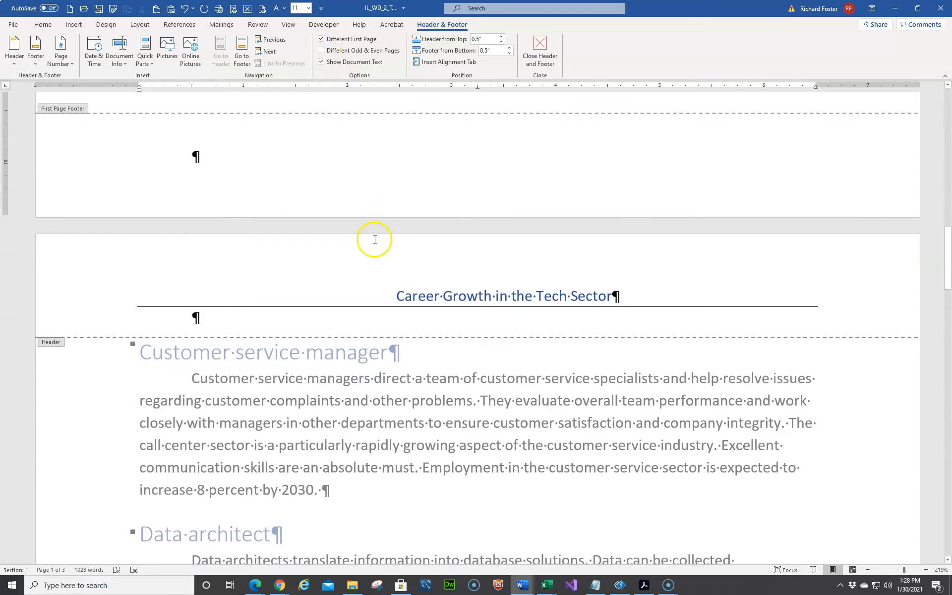
{"action": "scroll", "coordinate": [421, 272], "scroll_direction": "down", "scroll_amount": 1}
{"action": "scroll", "coordinate": [421, 273], "scroll_direction": "up", "scroll_amount": 5}
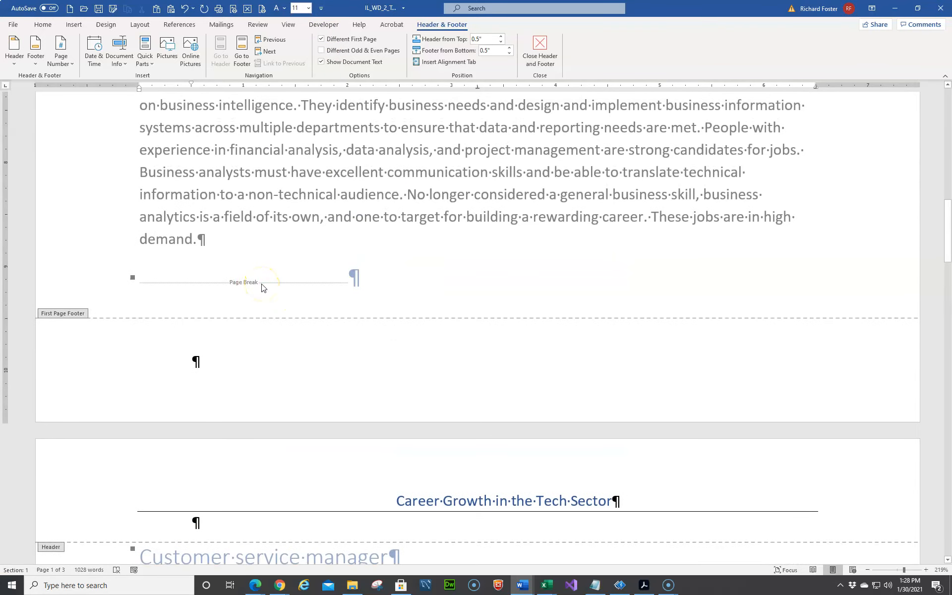
{"action": "scroll", "coordinate": [238, 293], "scroll_direction": "down", "scroll_amount": 2}
{"action": "scroll", "coordinate": [240, 292], "scroll_direction": "down", "scroll_amount": 5}
{"action": "scroll", "coordinate": [240, 291], "scroll_direction": "up", "scroll_amount": 5}
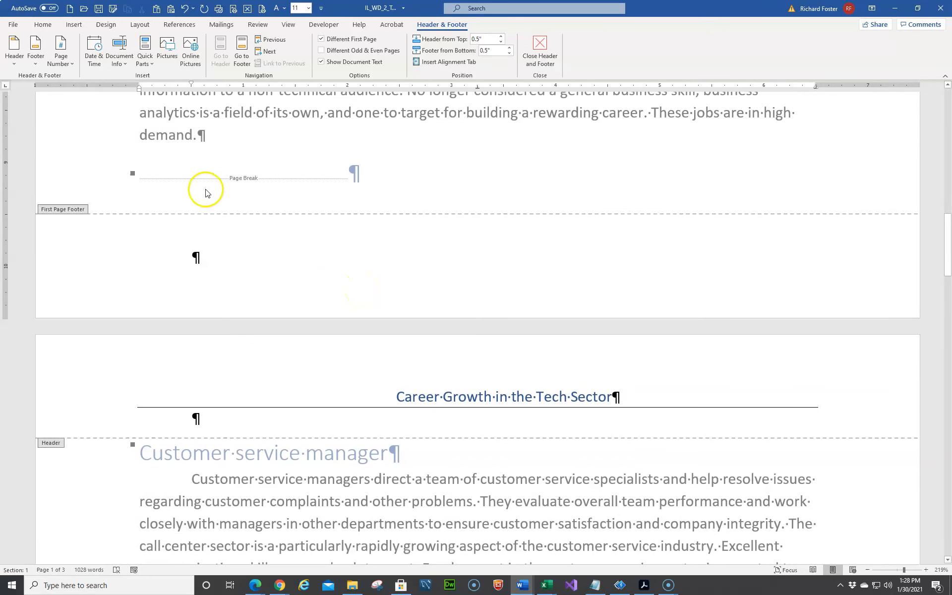
{"action": "left_click", "coordinate": [98, 9]}
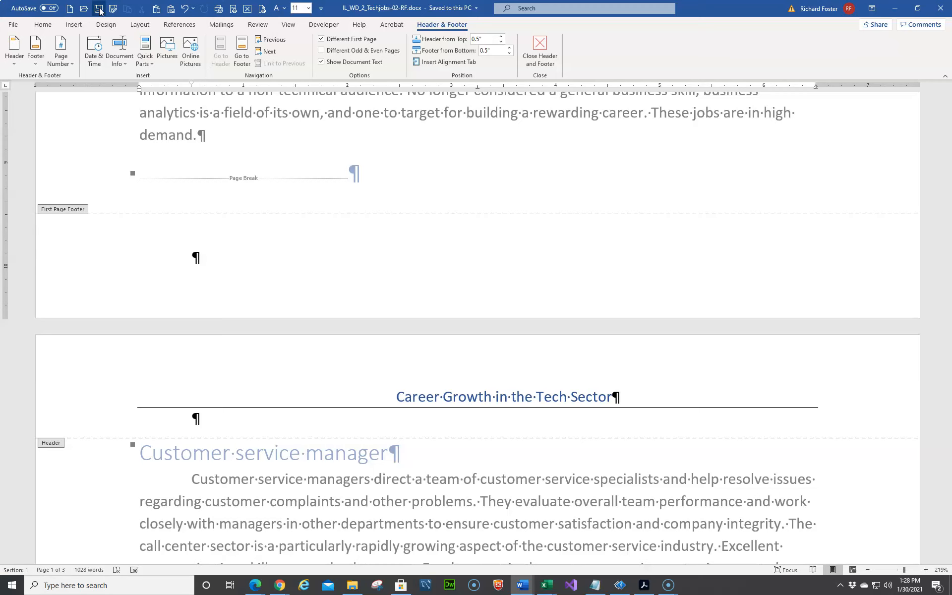
Review the headers and footers in the Multiple Pages view, restore Page Width zoom and return to the body text.
{"action": "left_click", "coordinate": [285, 27]}
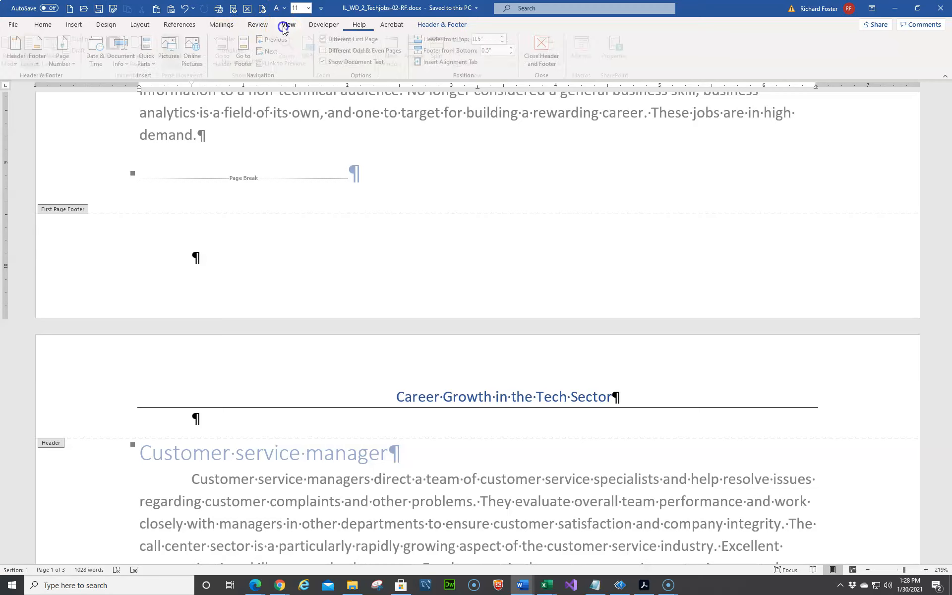
{"action": "left_click", "coordinate": [342, 50]}
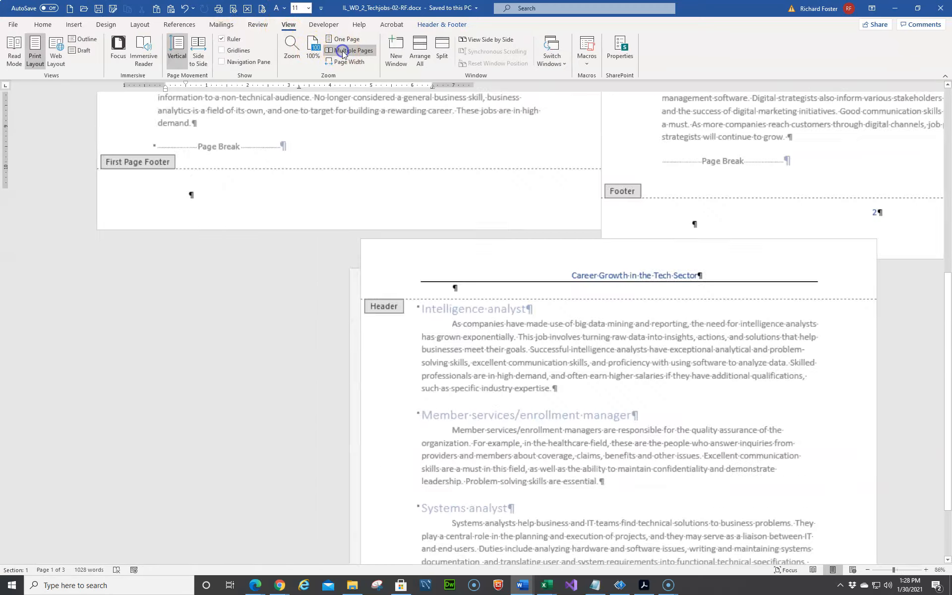
{"action": "scroll", "coordinate": [270, 374], "scroll_direction": "up", "scroll_amount": 10}
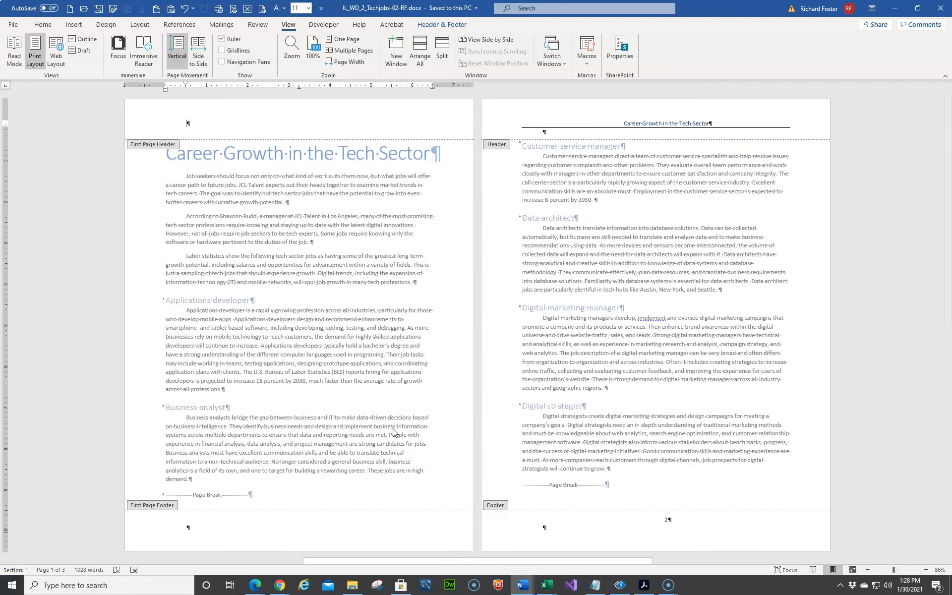
{"action": "left_click", "coordinate": [346, 64]}
{"action": "left_click", "coordinate": [346, 317]}
{"action": "double_click", "coordinate": [347, 309]}
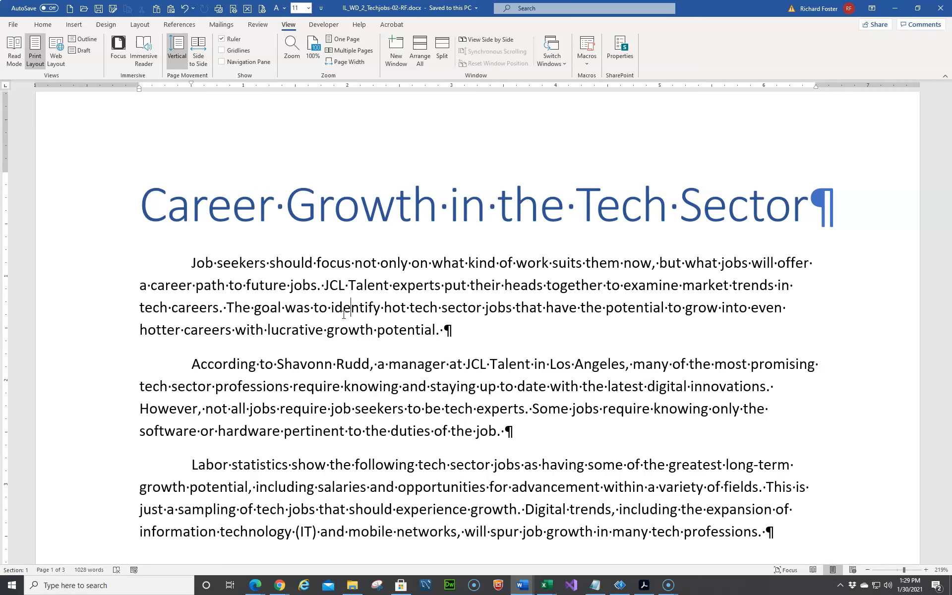
{"action": "mouse_move", "coordinate": [522, 585]}
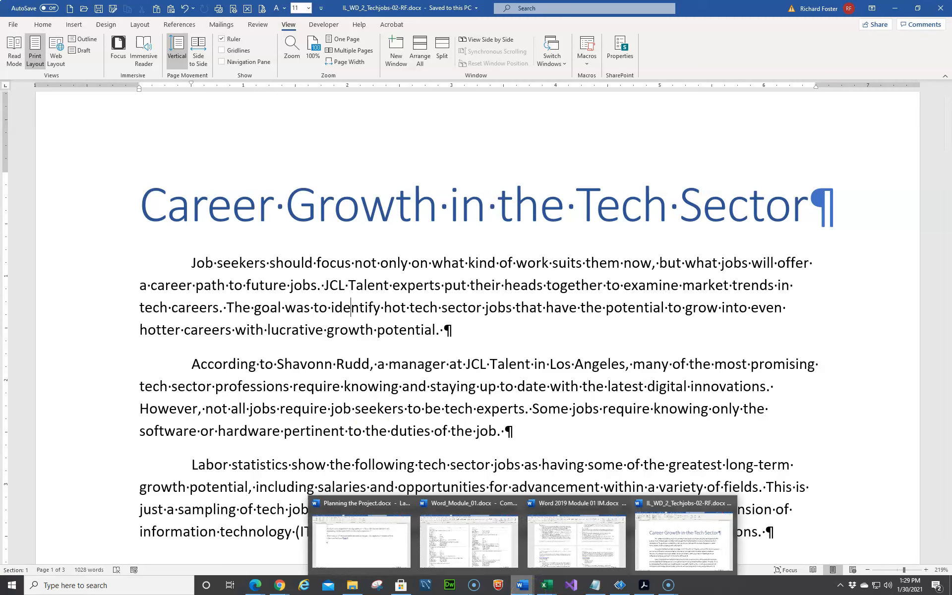